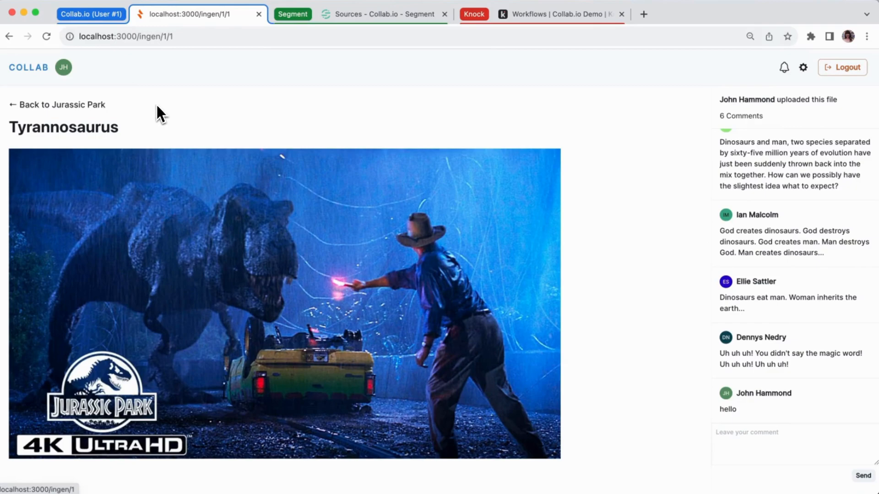
# Step: View the demo file page as the second user, and switch to Segment to examine the Collab.io source's events in its debugger
pyautogui.press('super+grave')
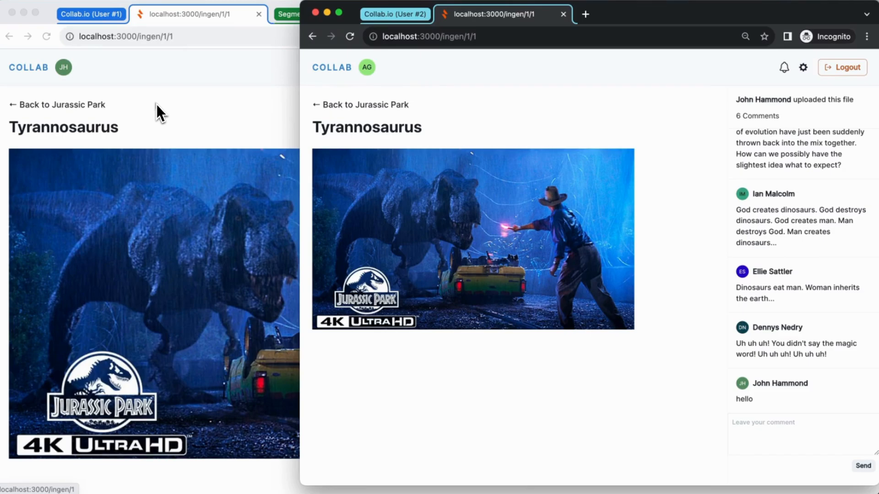
pyautogui.click(157, 104)
pyautogui.click(370, 11)
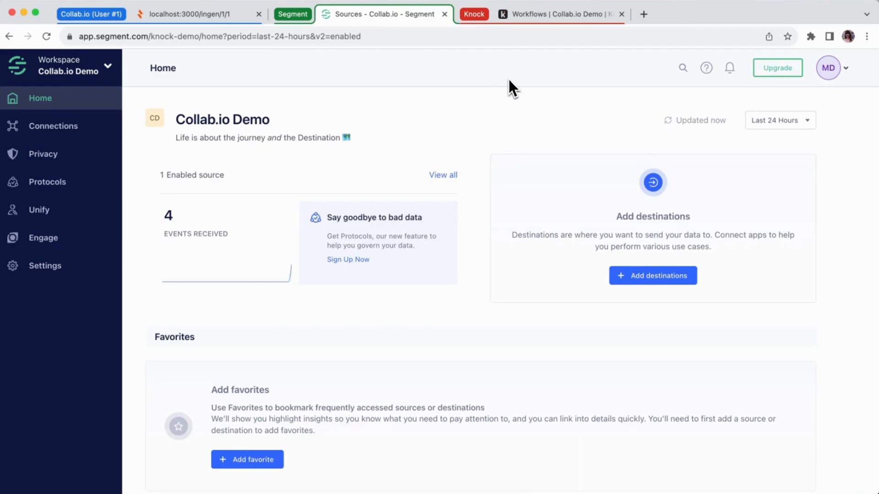
pyautogui.click(114, 131)
pyautogui.click(87, 155)
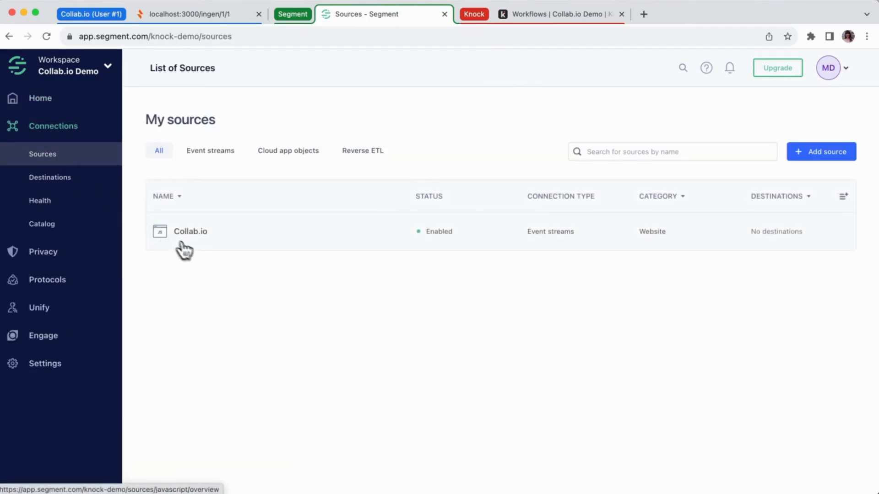
pyautogui.click(196, 247)
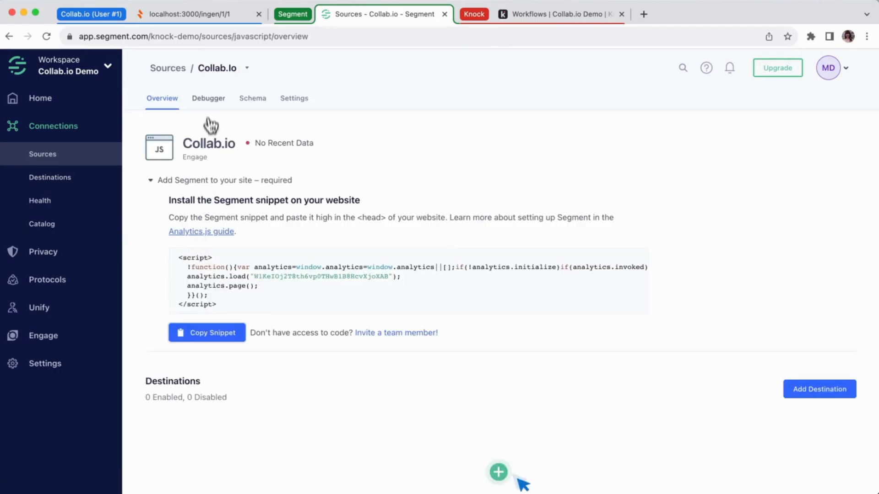
pyautogui.click(208, 99)
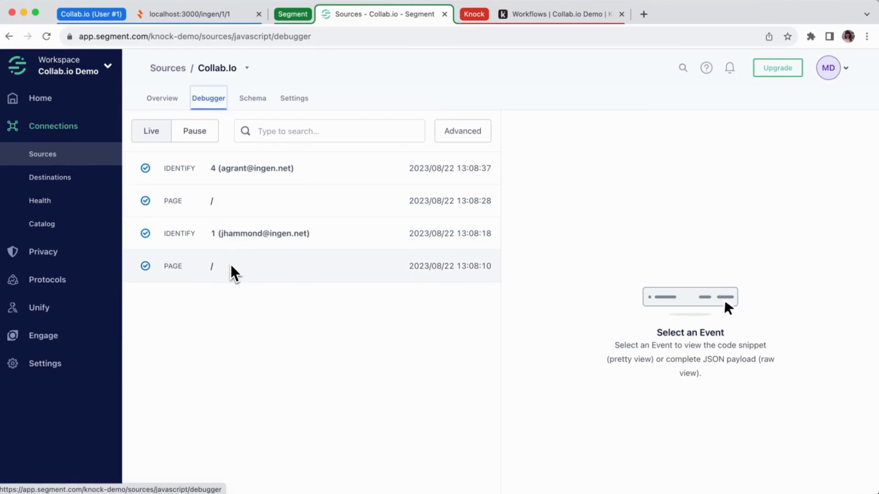
# Step: Switch to the Knock dashboard and create a new Segment source in the account's integrations
pyautogui.click(534, 19)
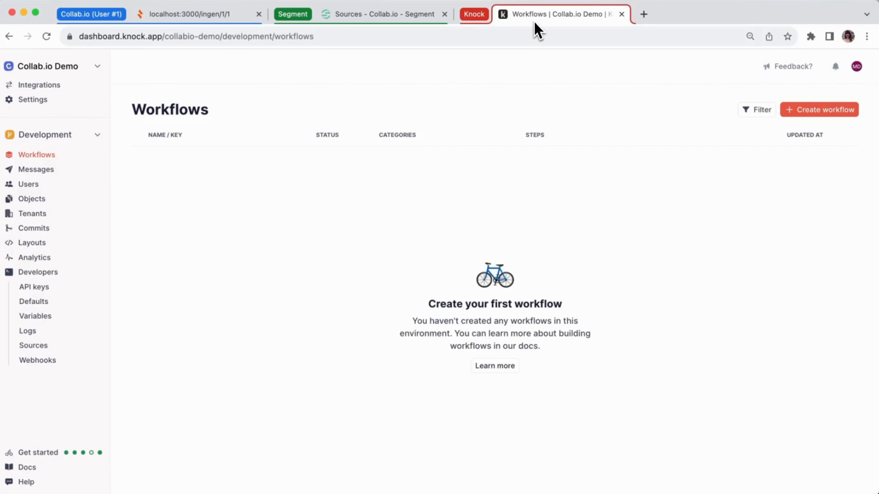
pyautogui.click(31, 188)
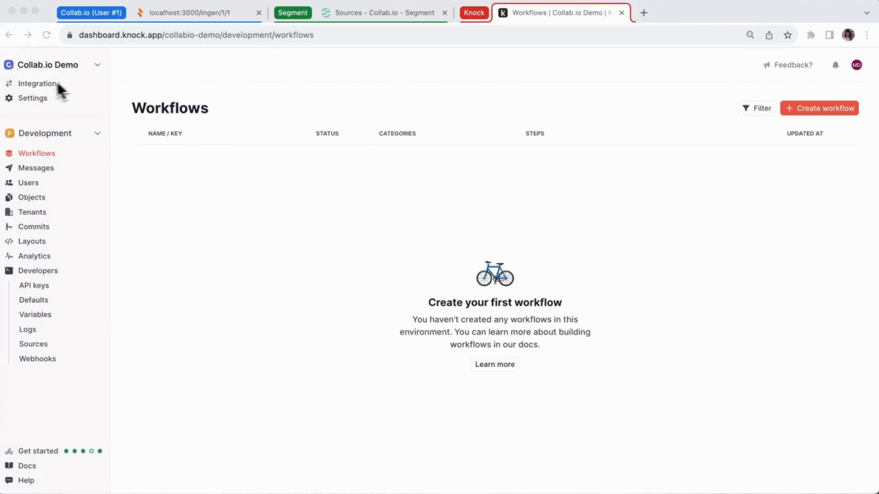
pyautogui.click(38, 82)
pyautogui.click(38, 83)
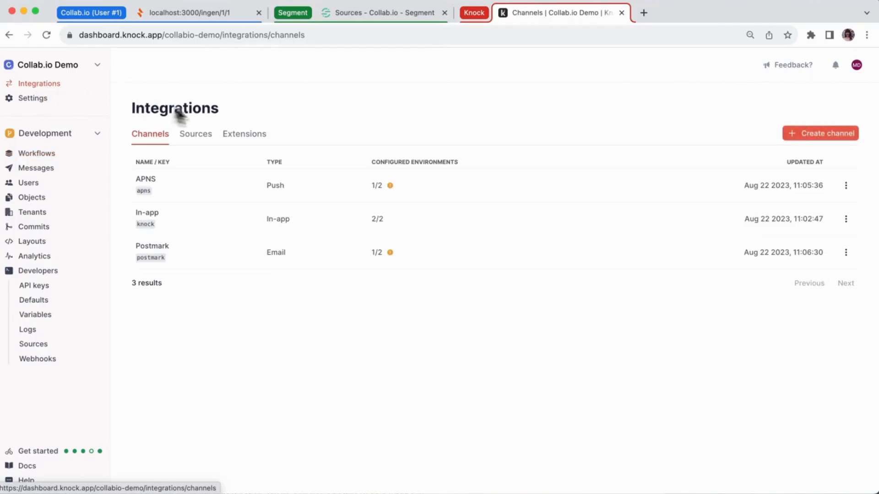
pyautogui.click(202, 136)
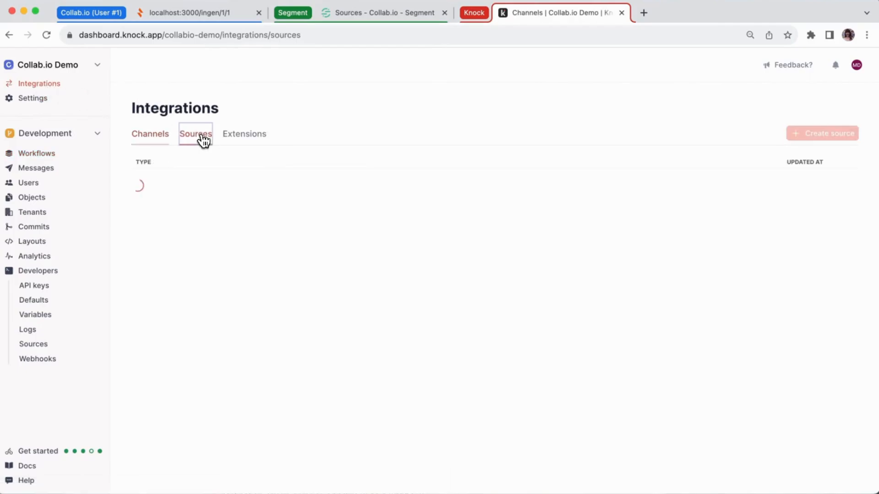
pyautogui.click(811, 144)
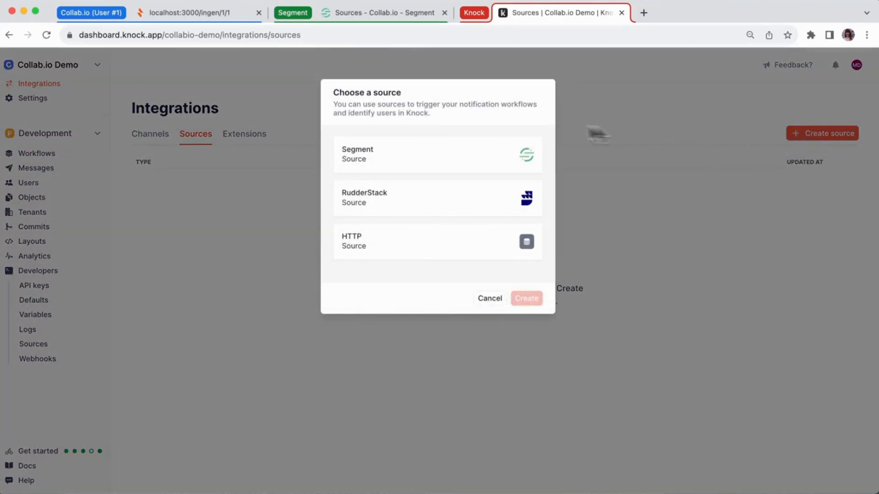
pyautogui.click(466, 164)
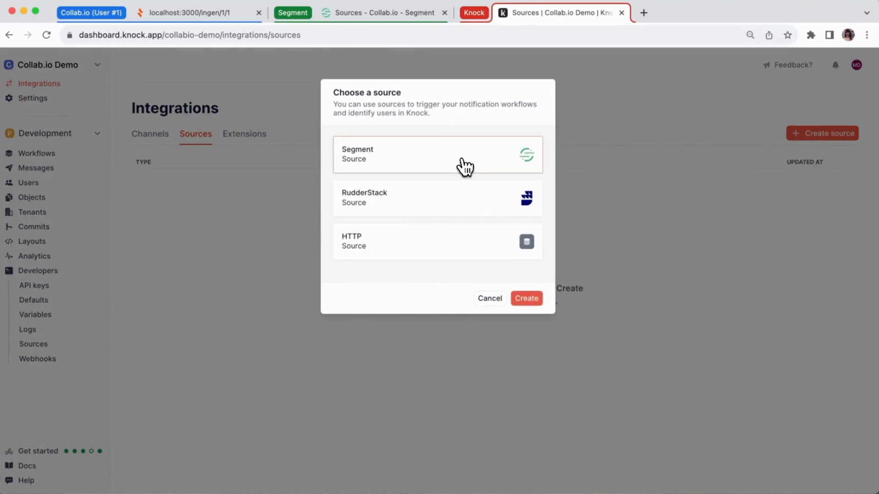
pyautogui.click(540, 309)
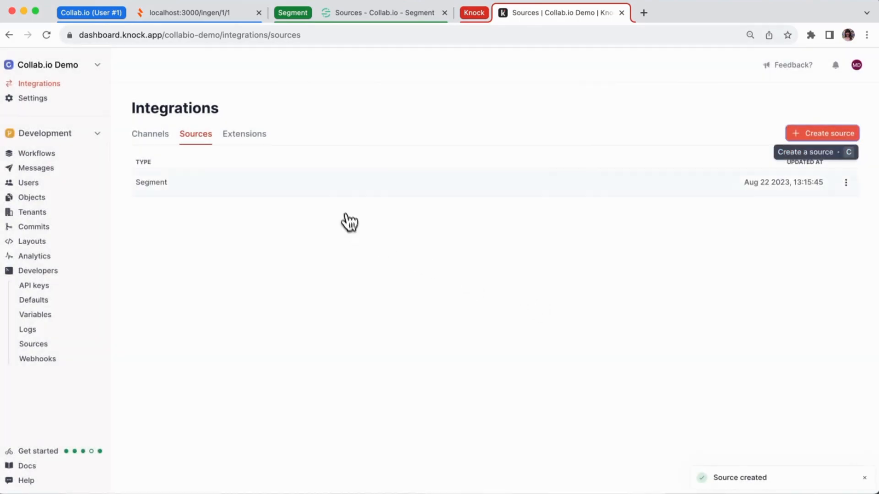
# Step: Open the new Segment source and copy the webhook destination URL for the Development environment
pyautogui.click(344, 196)
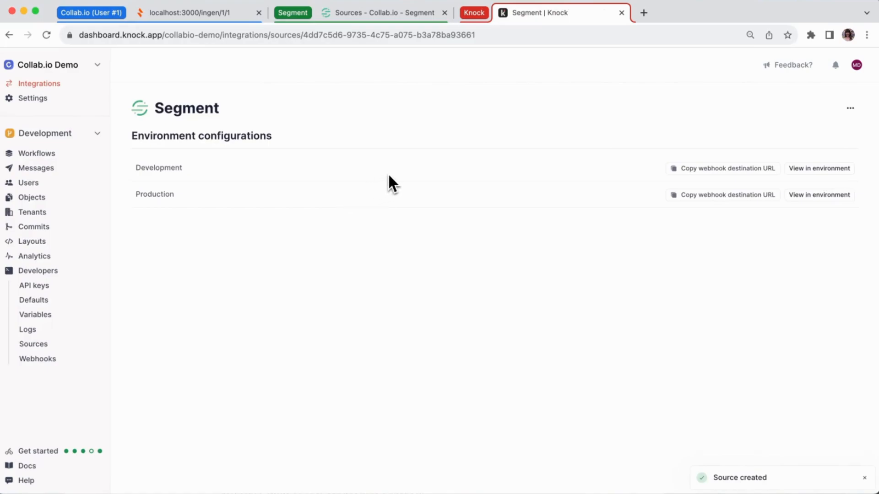
pyautogui.click(64, 133)
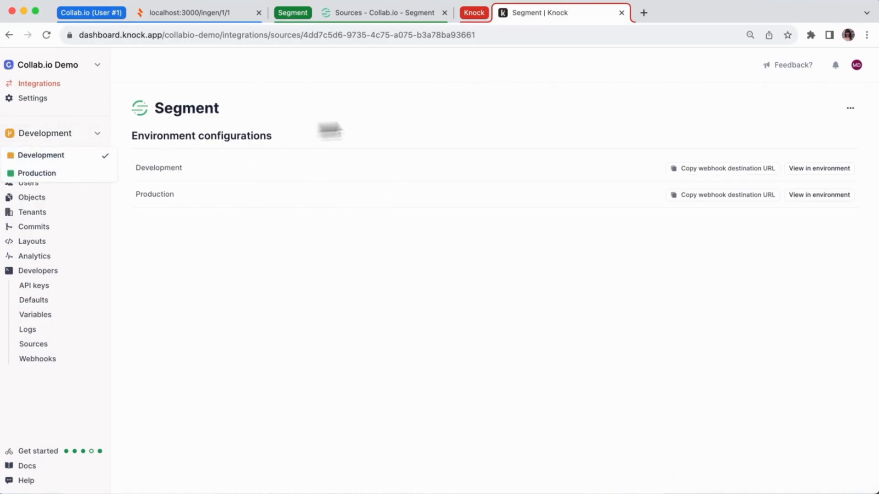
pyautogui.click(456, 113)
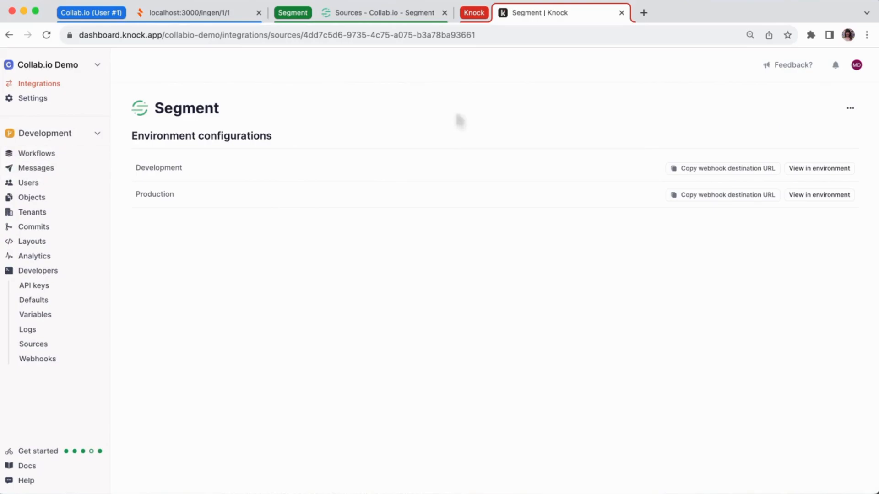
pyautogui.click(720, 176)
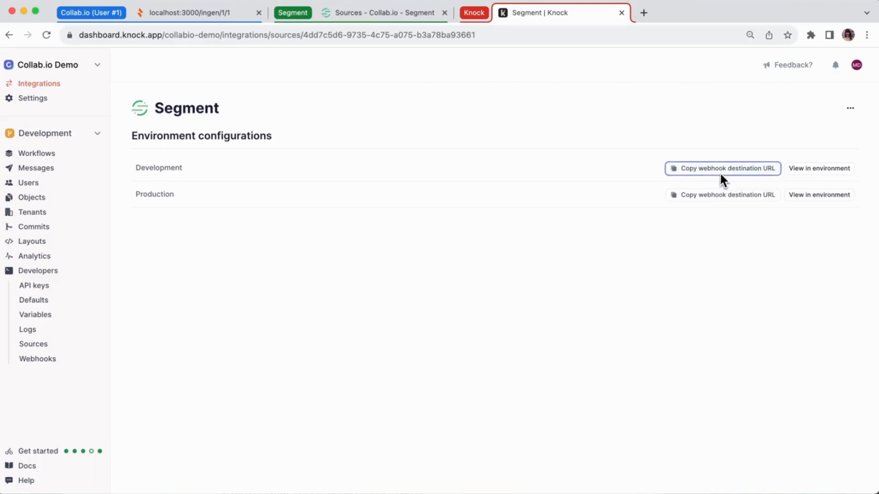
pyautogui.click(722, 173)
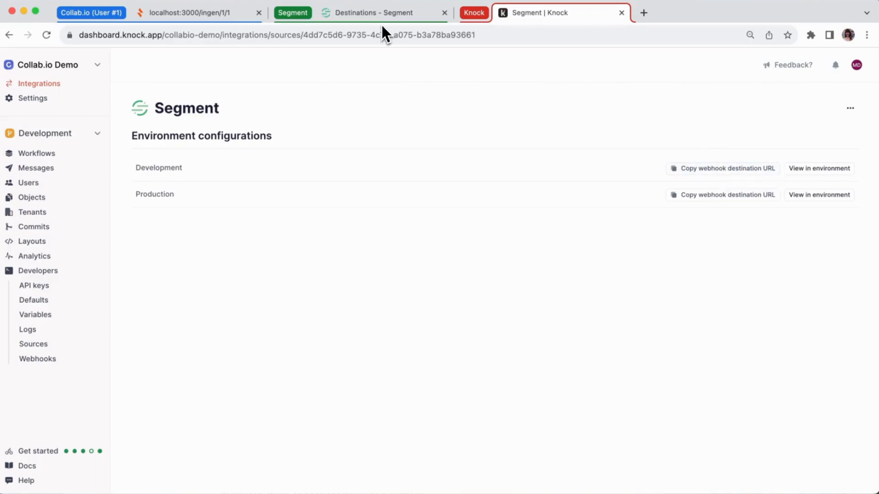
# Step: Switch to Segment, search the destination catalog for "webhoo" and open the Webhooks (Actions) destination
pyautogui.click(378, 15)
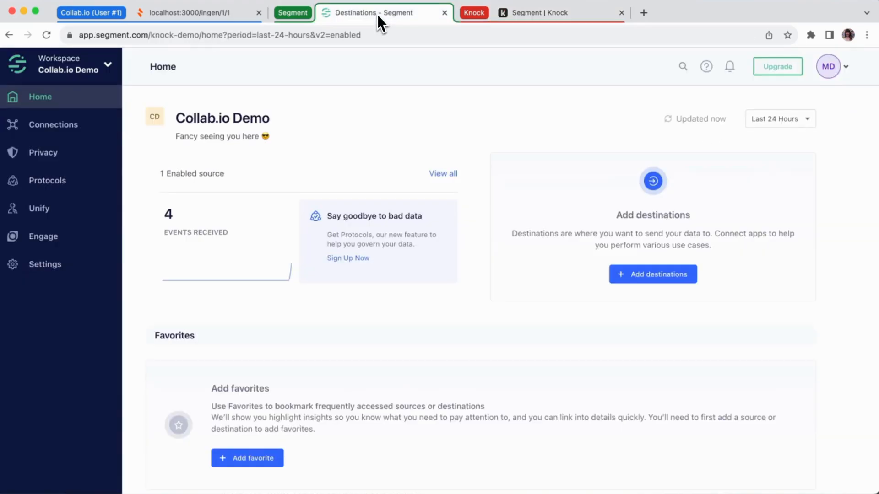
pyautogui.click(79, 132)
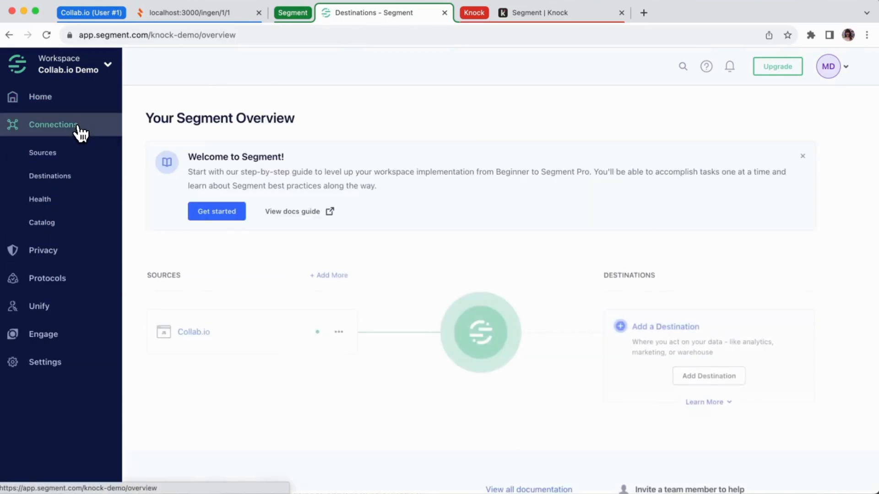
pyautogui.click(72, 177)
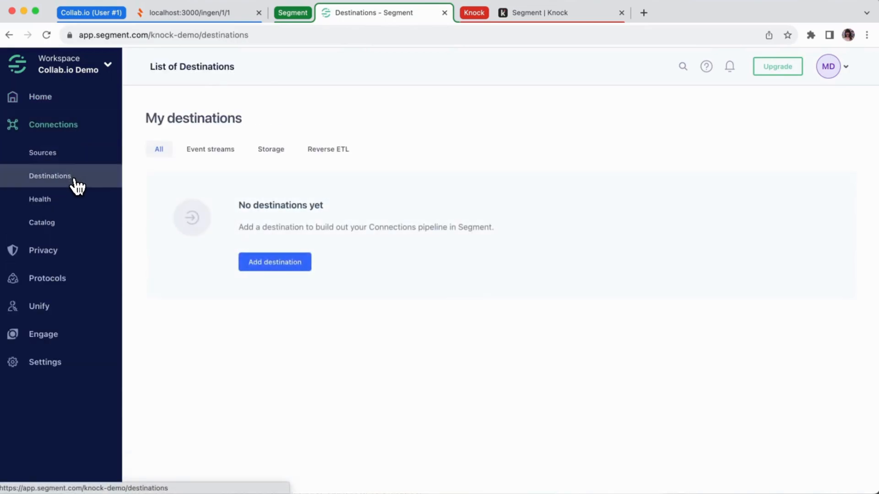
pyautogui.click(295, 262)
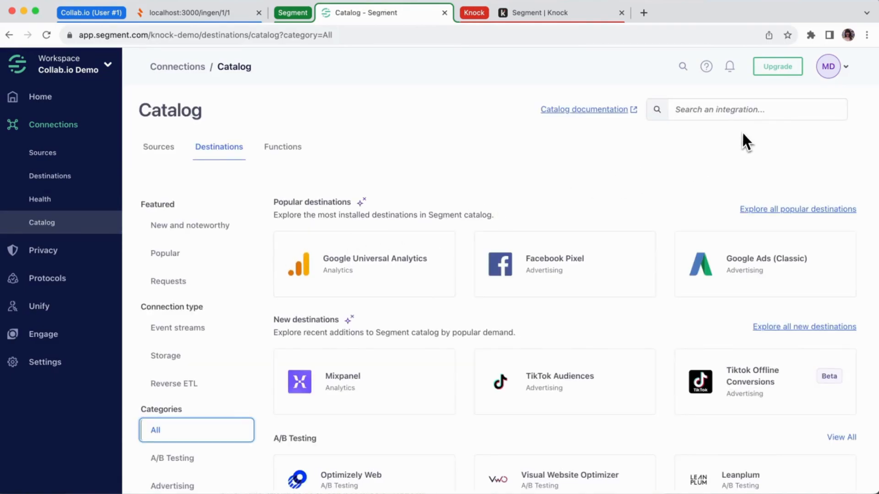
pyautogui.click(737, 116)
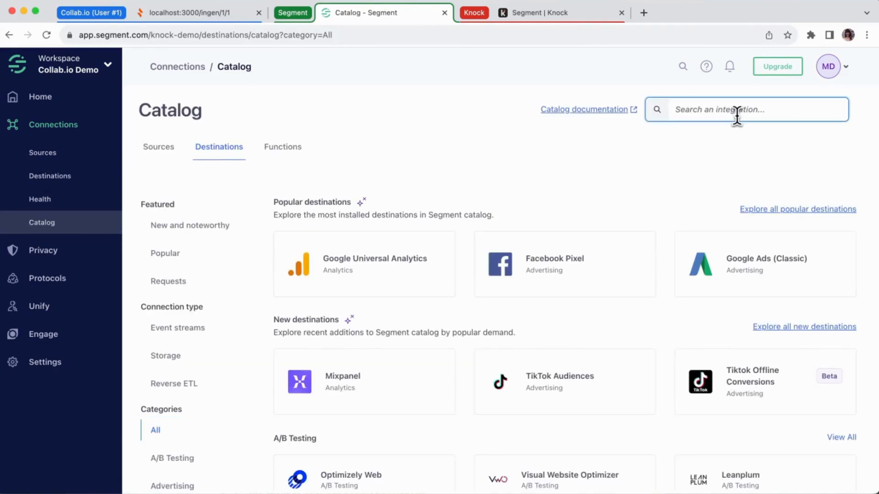
pyautogui.write('webhoo')
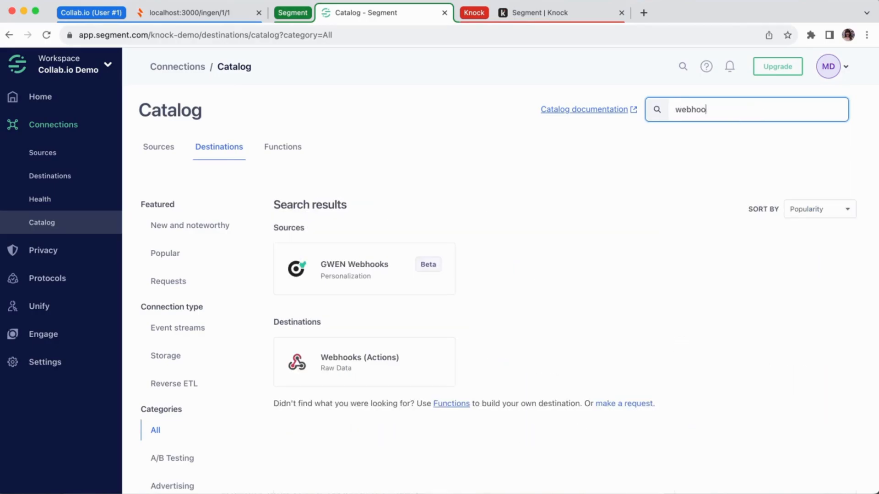
pyautogui.click(413, 357)
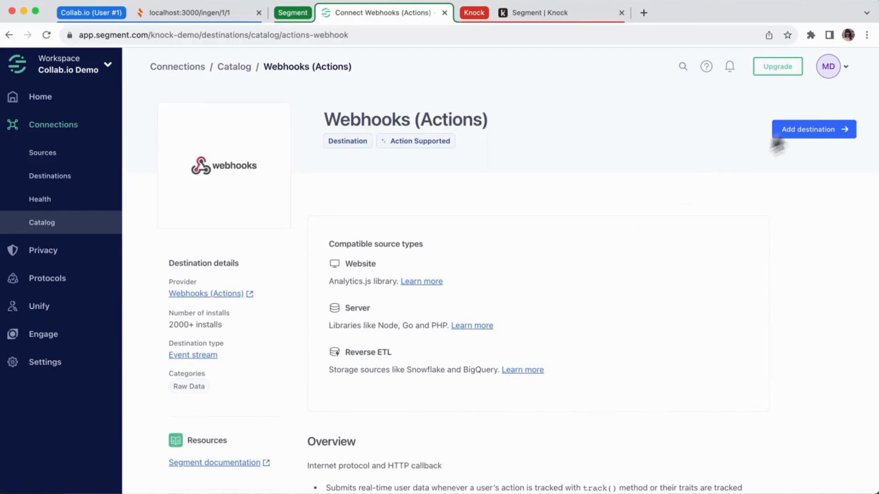
# Step: Add the Webhooks (Actions) destination with Collab.io as its data source and name it "Knock webhook"
pyautogui.click(827, 133)
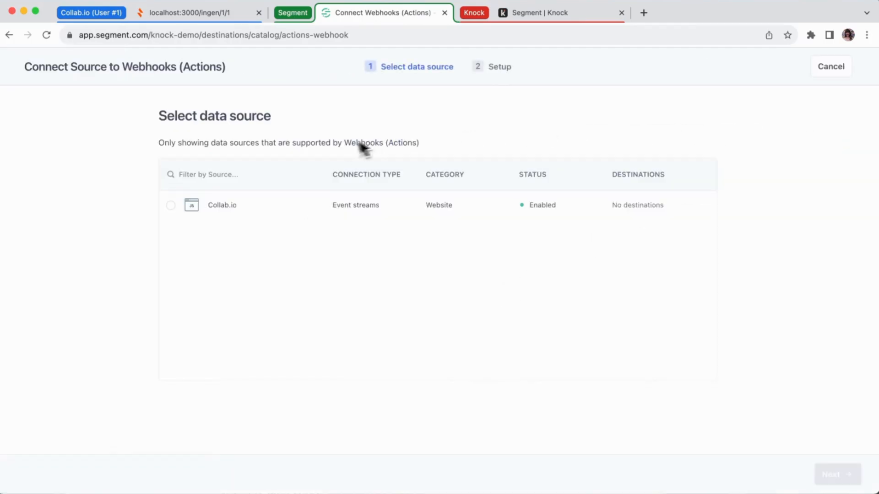
pyautogui.click(171, 206)
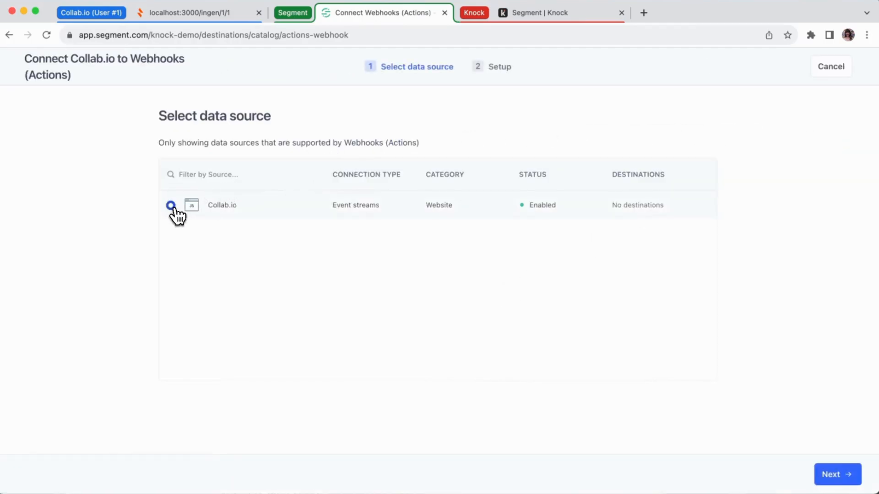
pyautogui.click(827, 477)
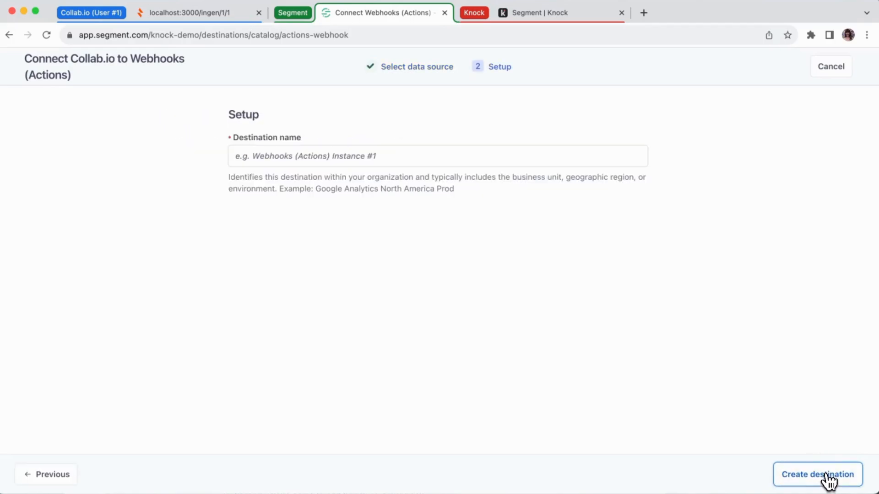
pyautogui.click(487, 155)
pyautogui.write('Knock webhook')
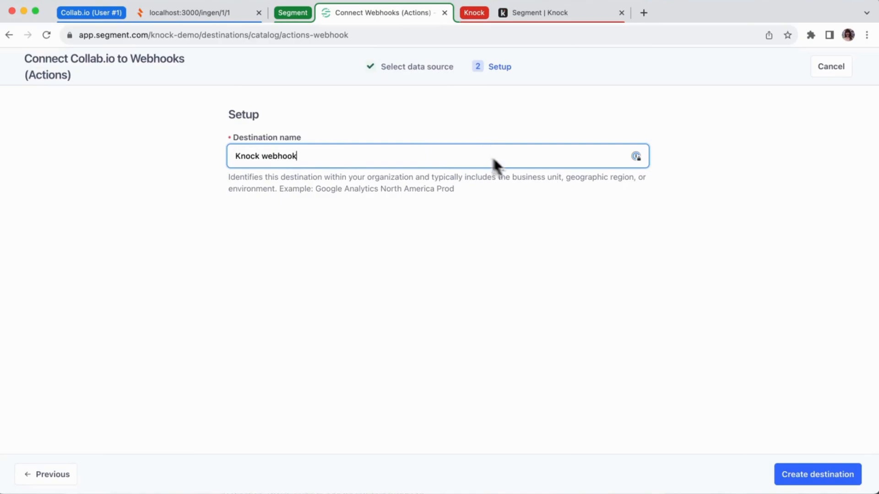
pyautogui.click(811, 481)
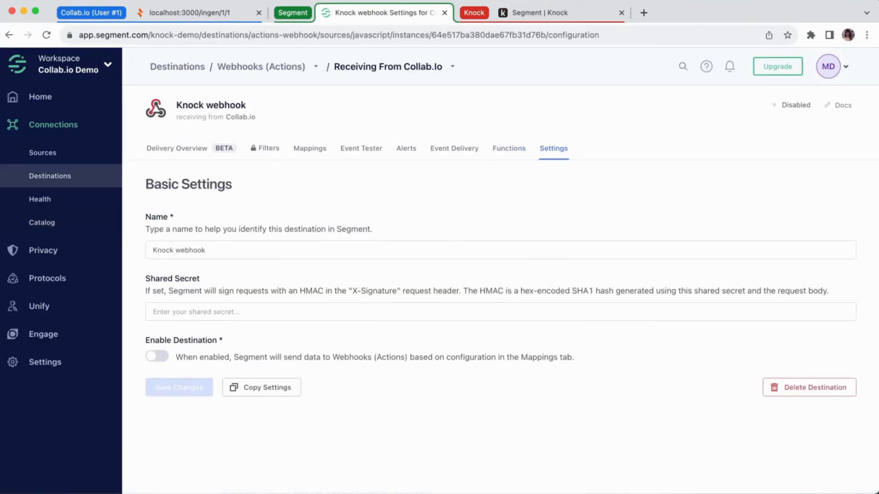
# Step: Add a Send mapping to the Knock webhook destination and set its trigger condition to Event Type
pyautogui.click(311, 153)
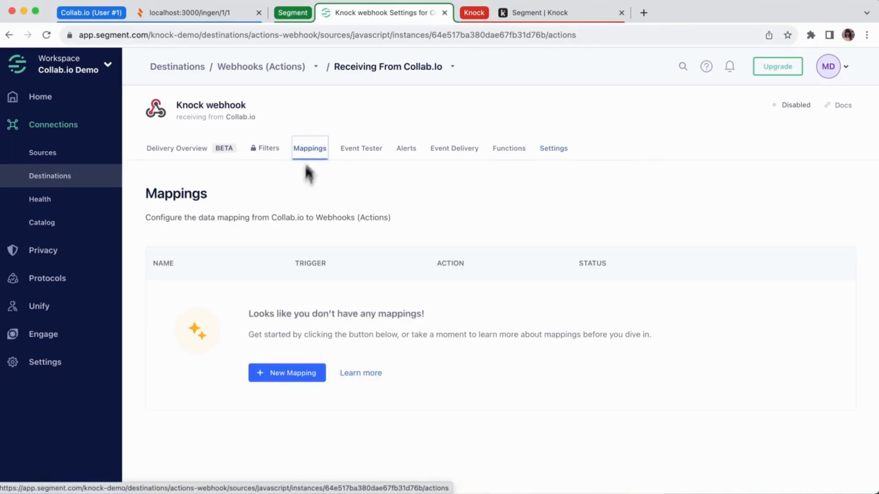
pyautogui.click(274, 373)
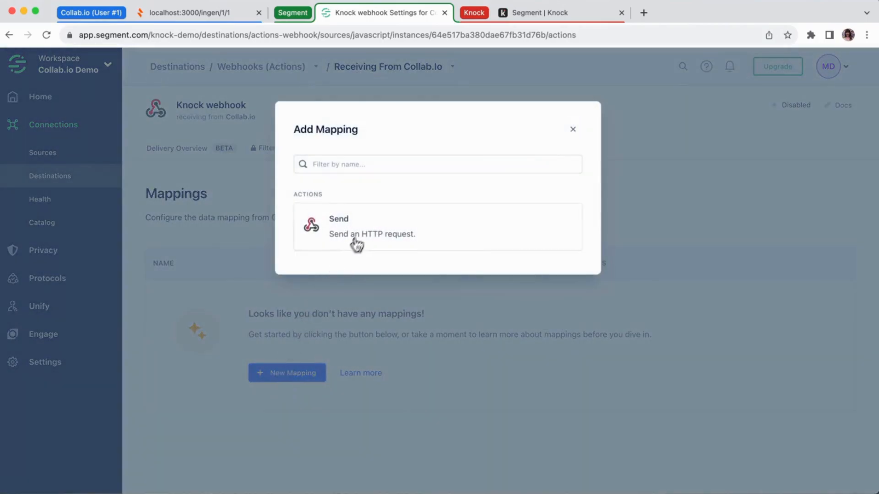
pyautogui.click(355, 243)
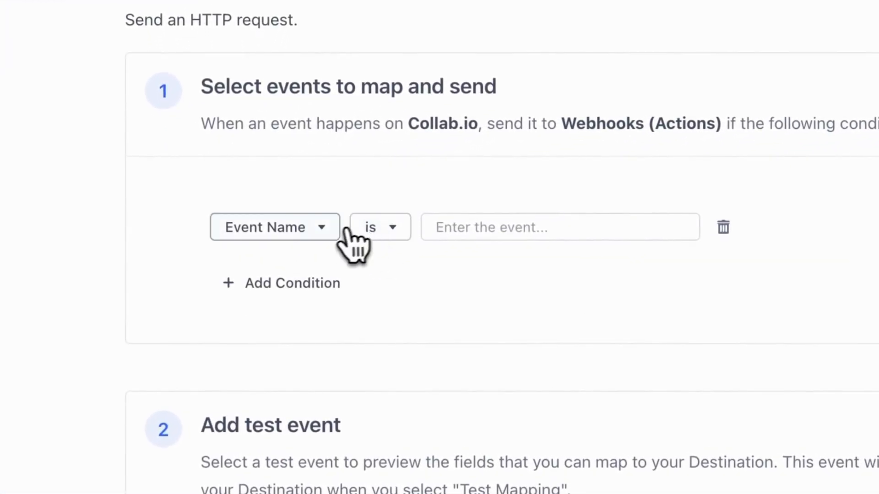
pyautogui.click(337, 233)
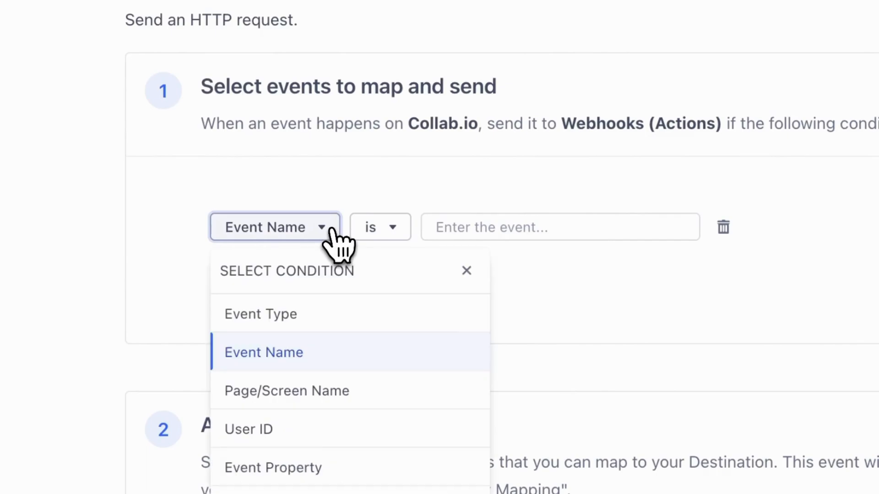
pyautogui.click(337, 303)
# Step: Load a sample event as the test event for the Send mapping
pyautogui.scroll(-1, 552, 275)
pyautogui.scroll(-2, 552, 288)
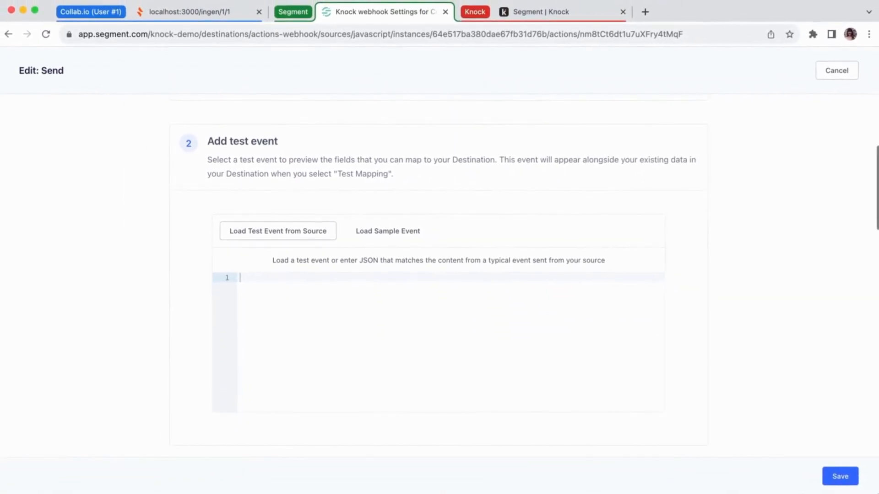
pyautogui.click(389, 235)
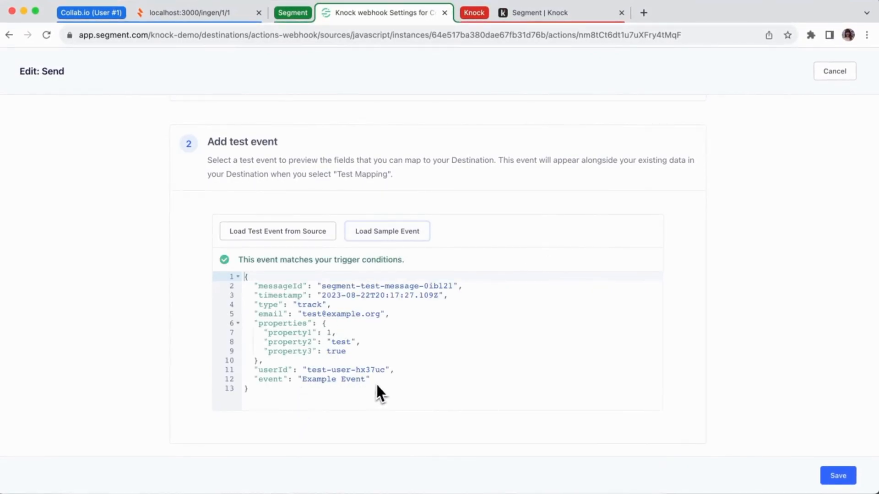
# Step: Map the Send mapping's URL field to the copied Knock webhook destination URL containing the source token
pyautogui.scroll(-8, 378, 390)
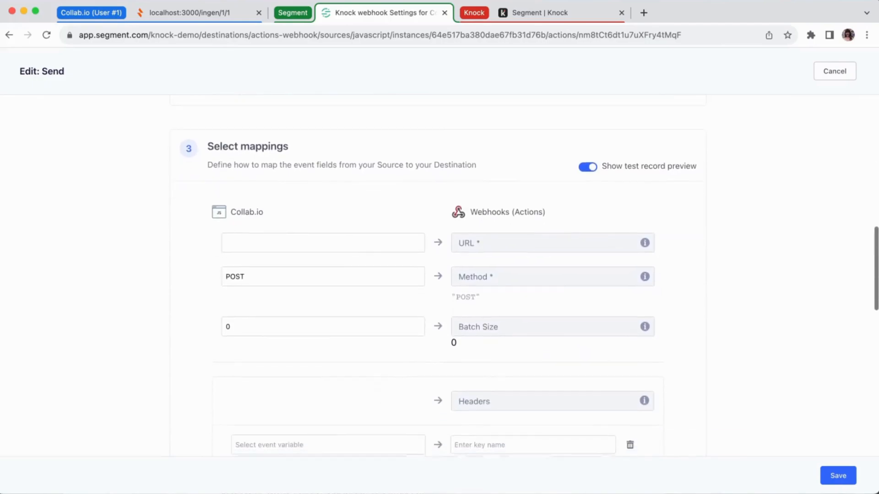
pyautogui.click(356, 241)
pyautogui.press('super+v')
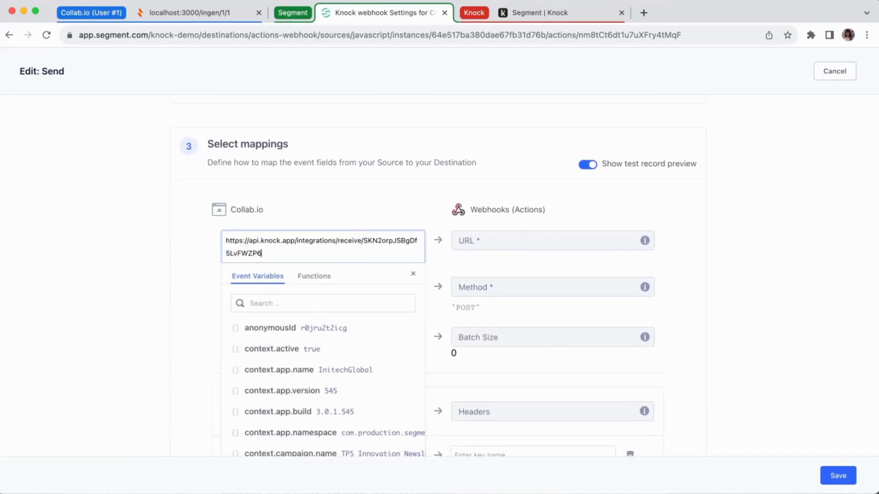
pyautogui.click(737, 242)
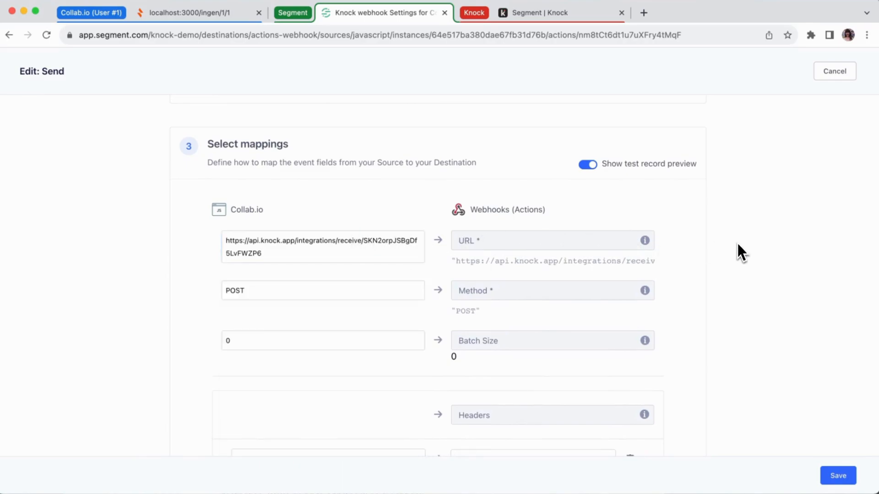
# Step: Test the Send mapping with the sample event and save the mapping
pyautogui.scroll(-8, 737, 244)
pyautogui.scroll(-4, 738, 243)
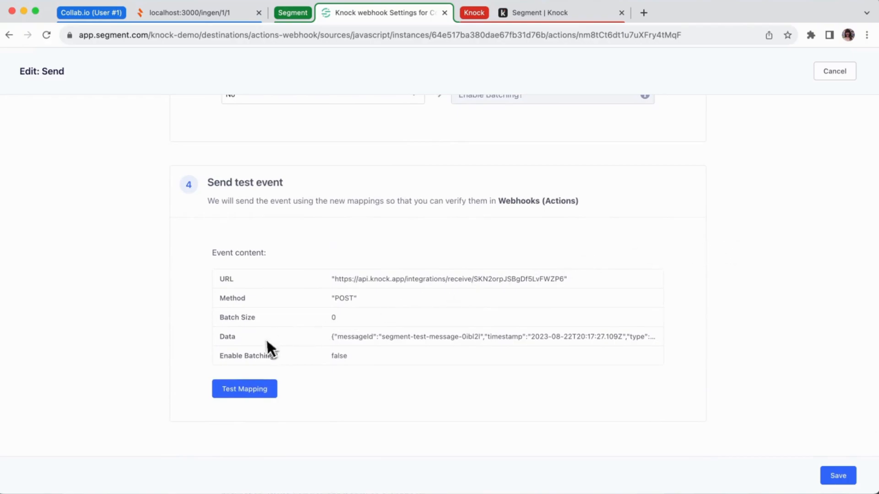
pyautogui.click(240, 392)
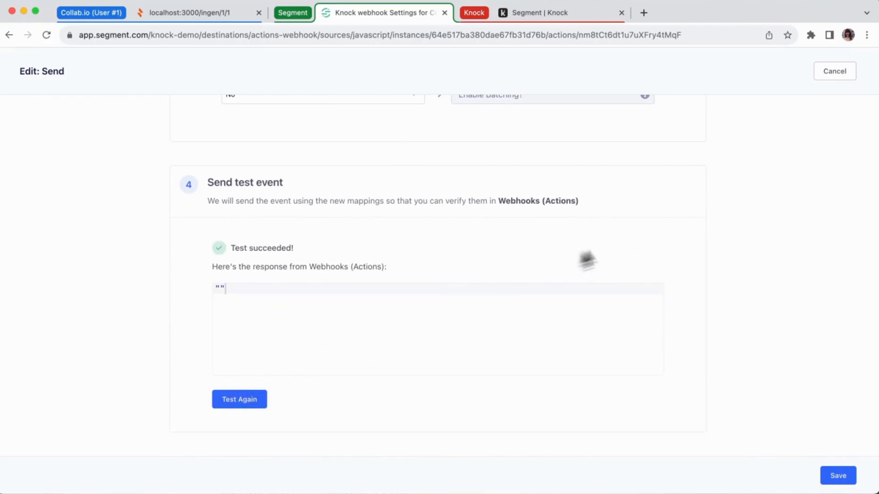
pyautogui.click(838, 476)
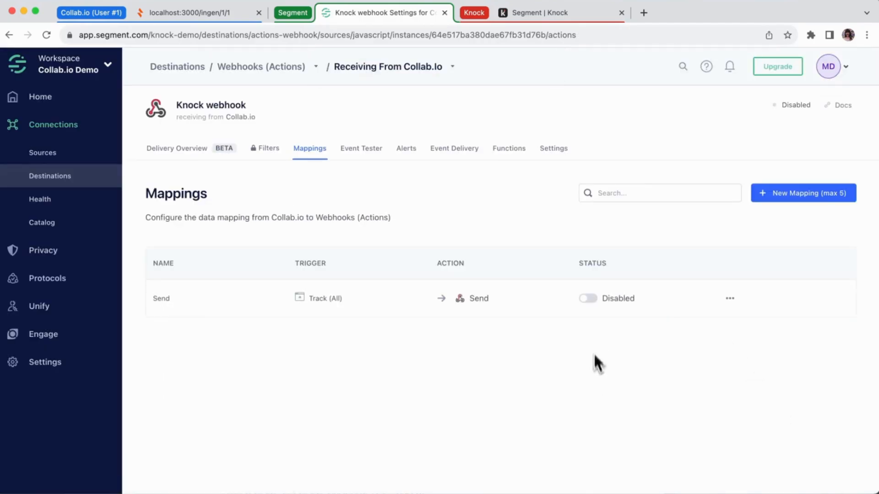
# Step: Enable the Send mapping and the Knock webhook destination itself, saving the destination settings
pyautogui.click(588, 300)
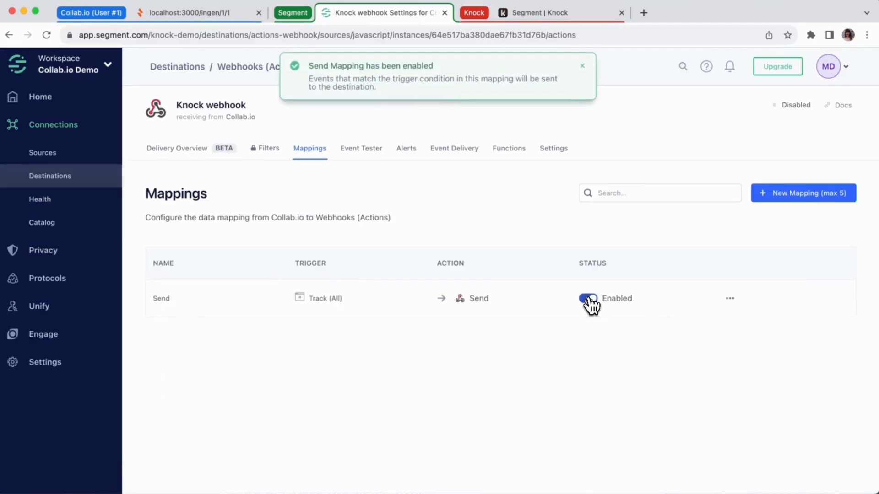
pyautogui.click(565, 151)
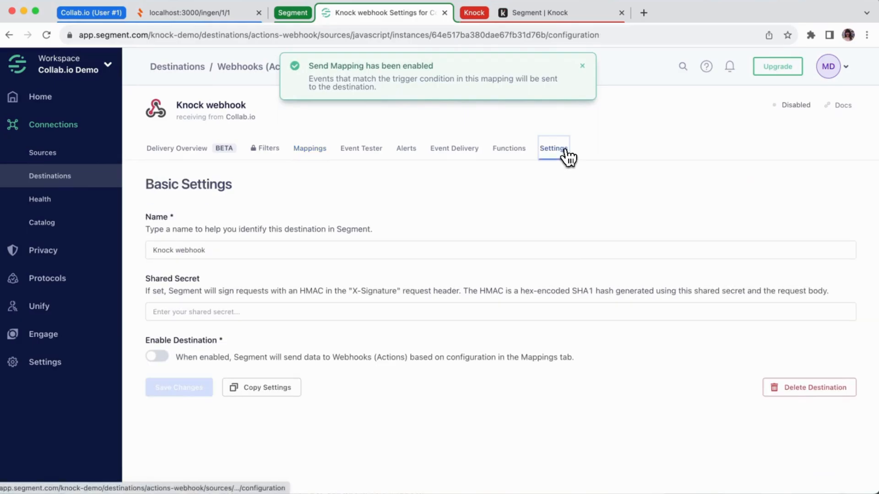
pyautogui.click(159, 359)
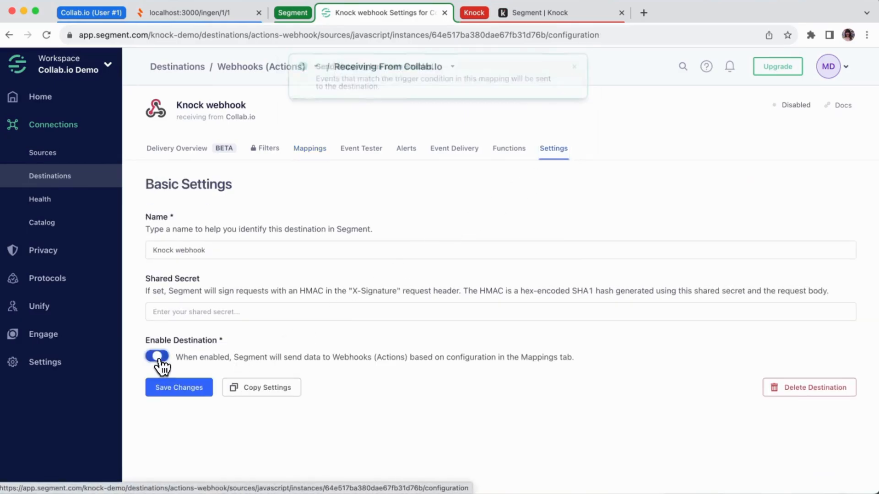
pyautogui.click(178, 393)
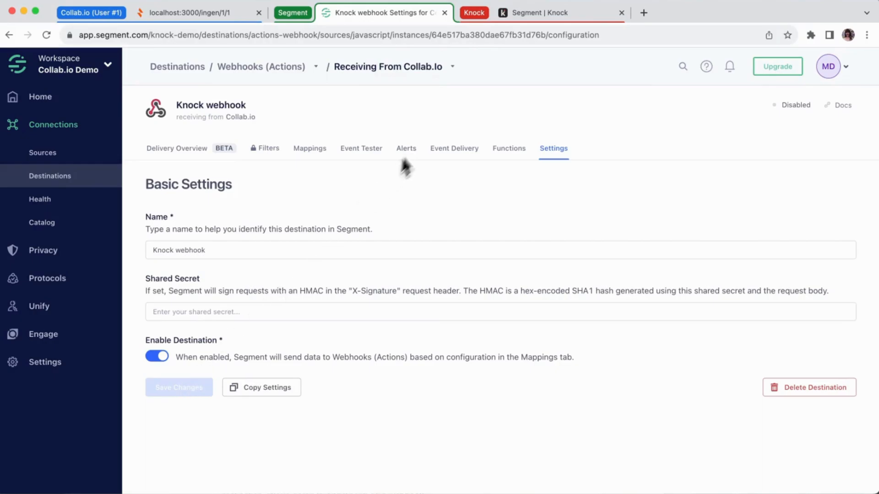
# Step: In the Event Tester, remove the timestamp line from the Track sample payload and send the test event
pyautogui.click(367, 154)
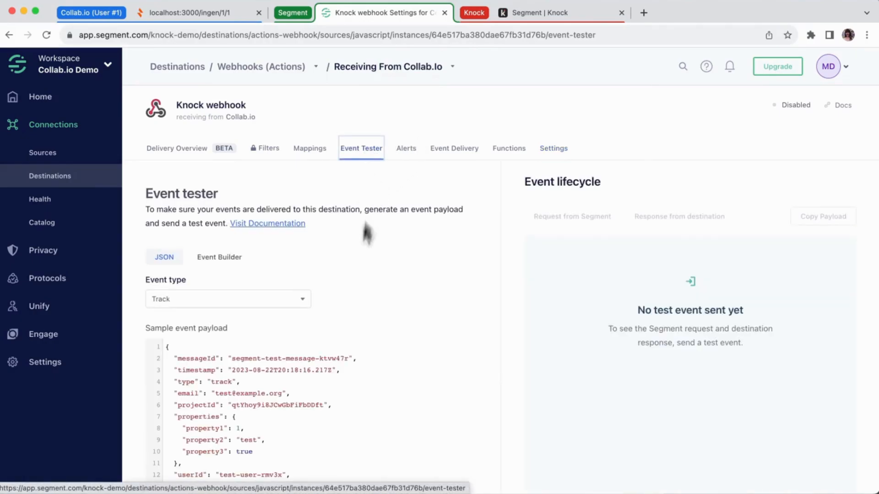
pyautogui.scroll(-3, 348, 334)
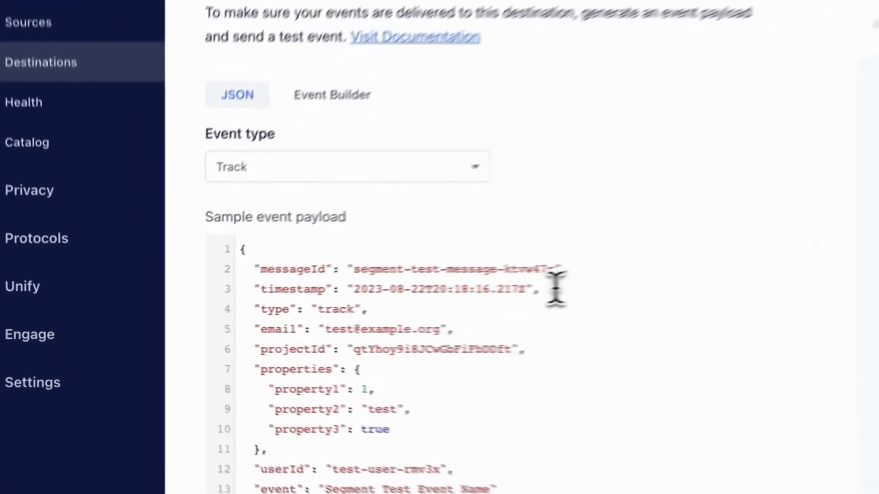
pyautogui.moveTo(548, 289); pyautogui.dragTo(223, 294)
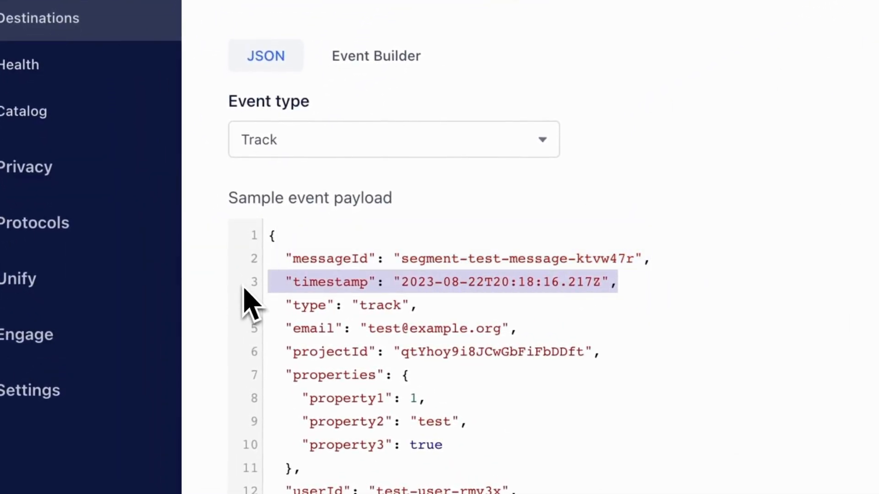
pyautogui.press('BackSpace')
pyautogui.press('BackSpace')
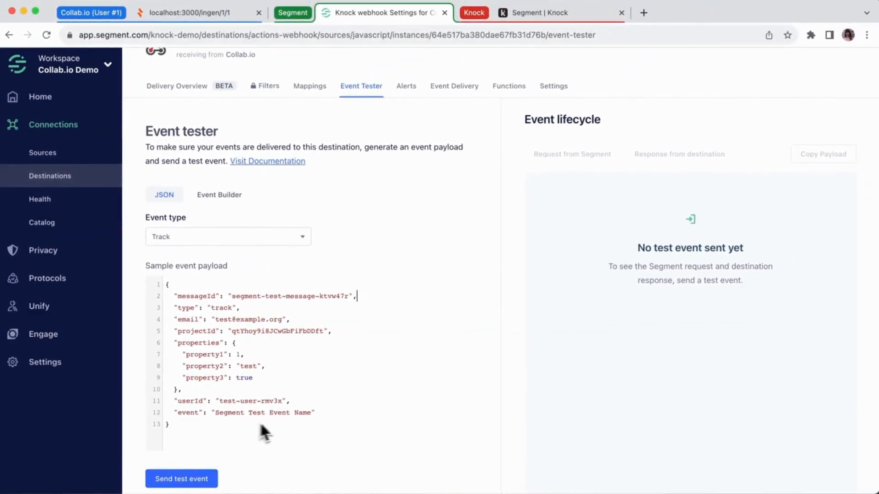
pyautogui.click(177, 481)
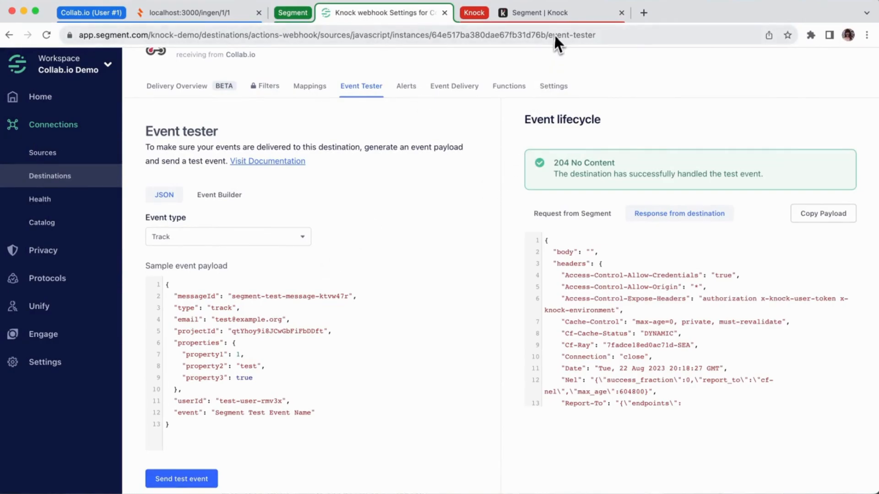
# Step: Switch to Knock, open the Segment source in the Development environment and view its events and logs
pyautogui.click(555, 18)
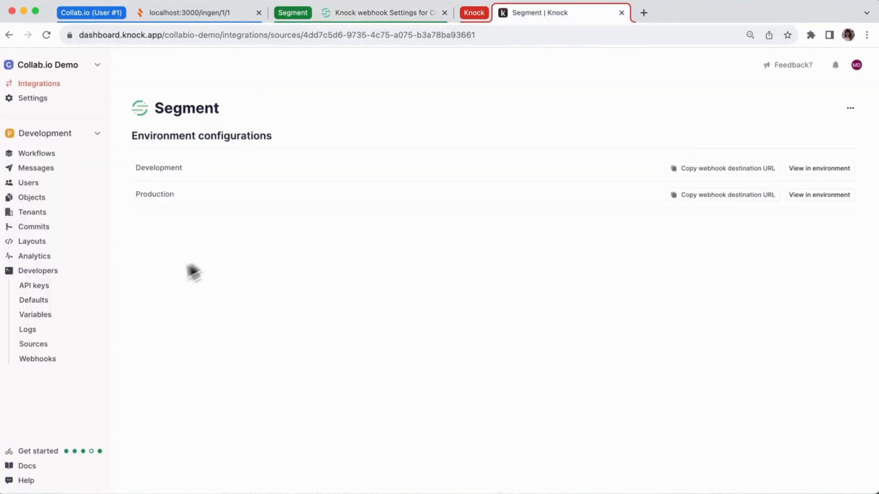
pyautogui.click(34, 347)
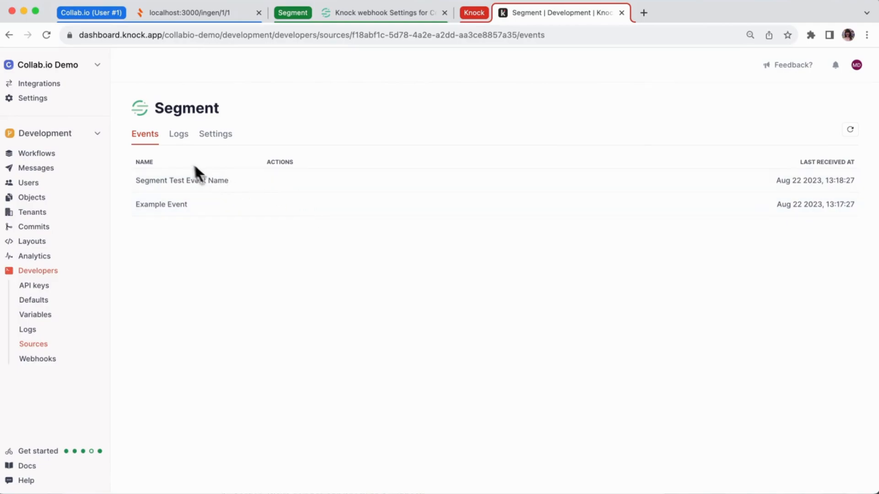
pyautogui.click(179, 134)
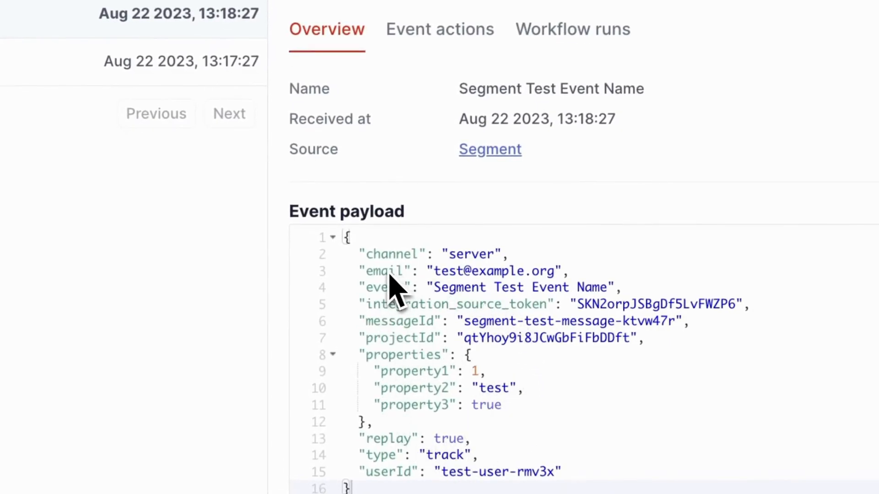
# Step: Check the event actions and workflow runs of the logged Segment Test Event Name request
pyautogui.click(437, 29)
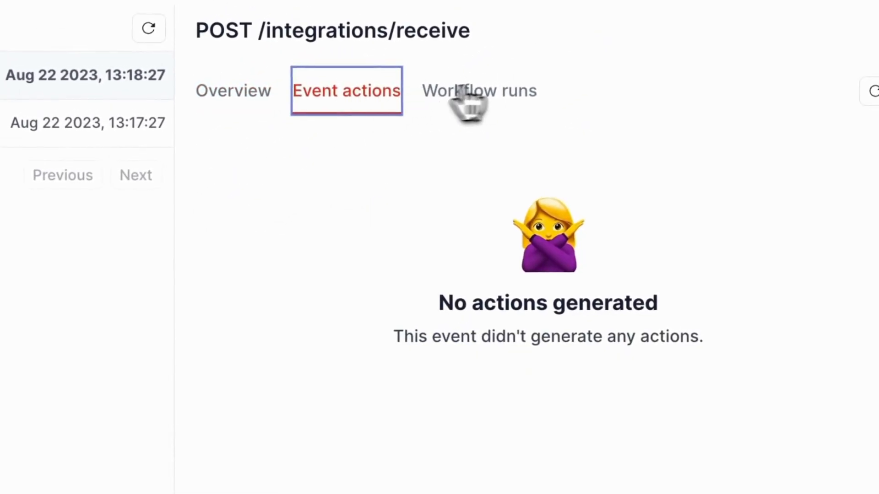
pyautogui.click(506, 94)
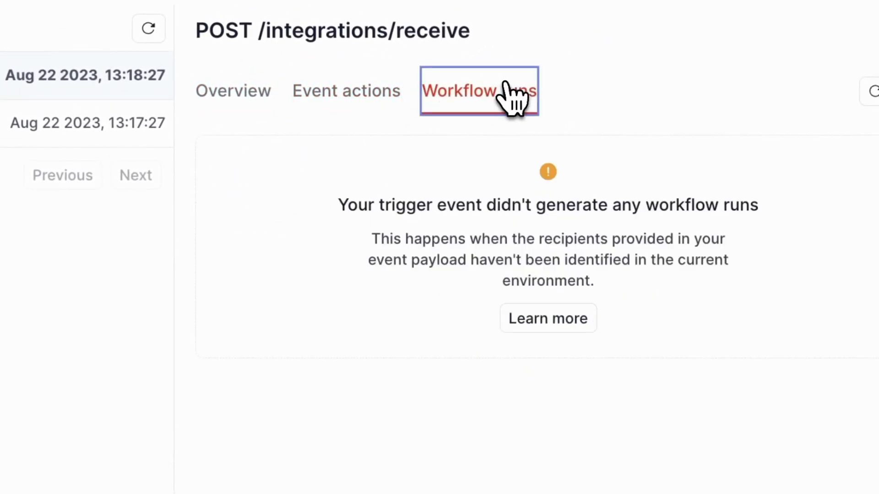
pyautogui.click(366, 105)
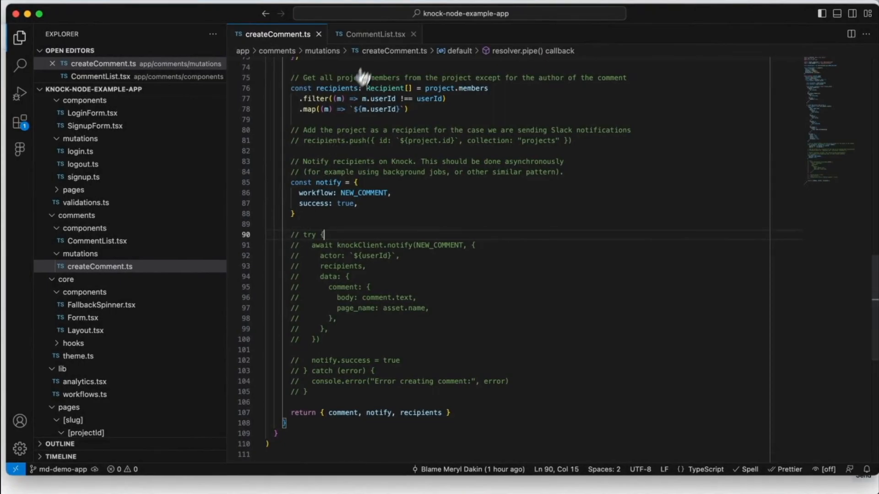
# Step: Examine the "new-comment" analytics.track call in CommentList.tsx, including its comment body, page_name and recipients properties
pyautogui.click(371, 39)
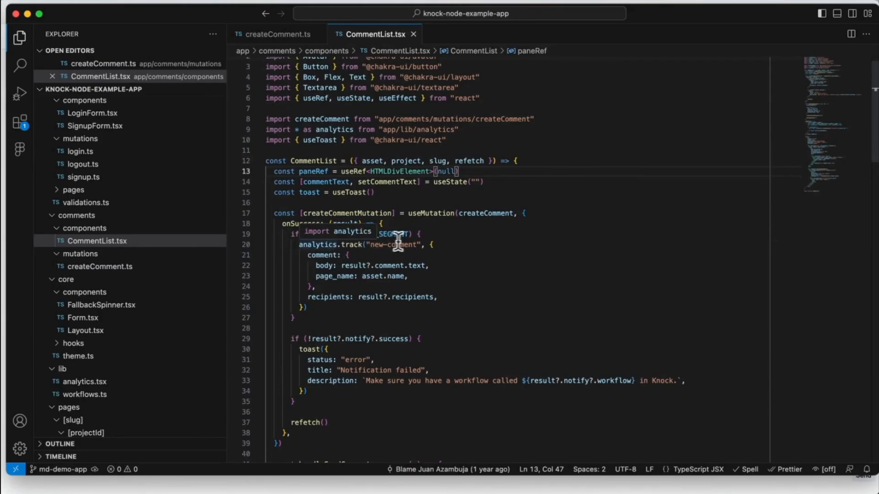
pyautogui.click(413, 245)
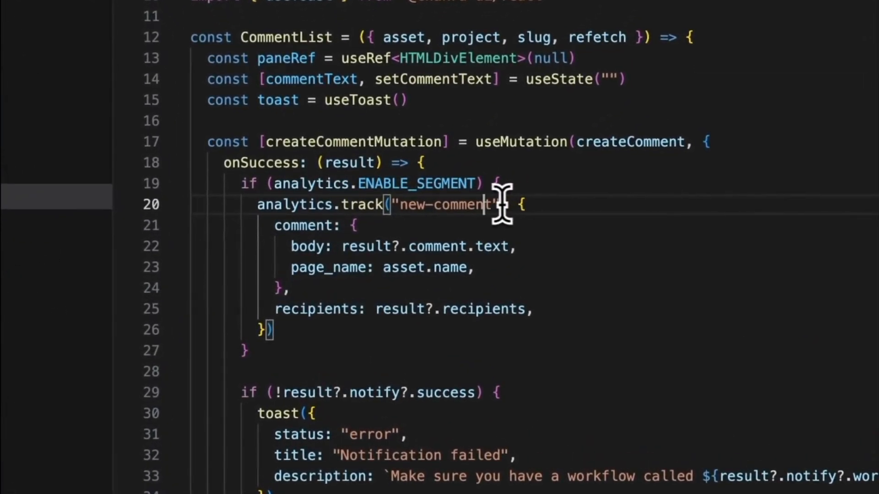
pyautogui.moveTo(503, 204); pyautogui.dragTo(393, 206)
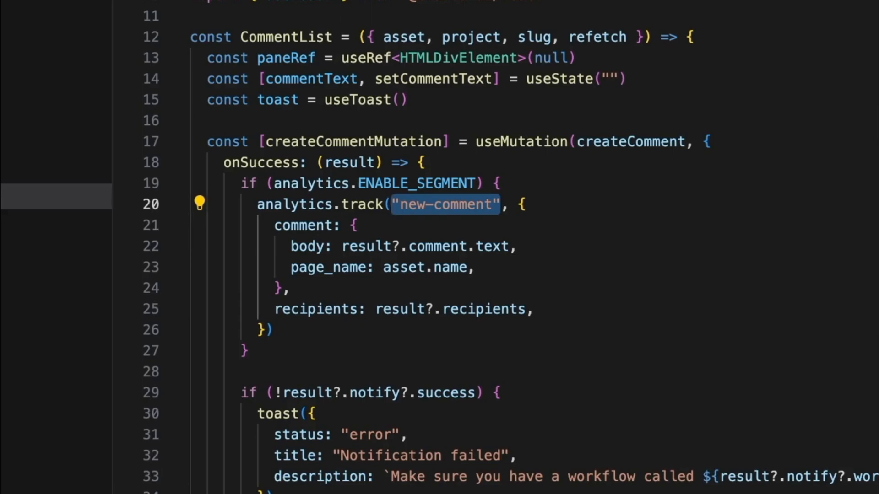
pyautogui.moveTo(358, 239)
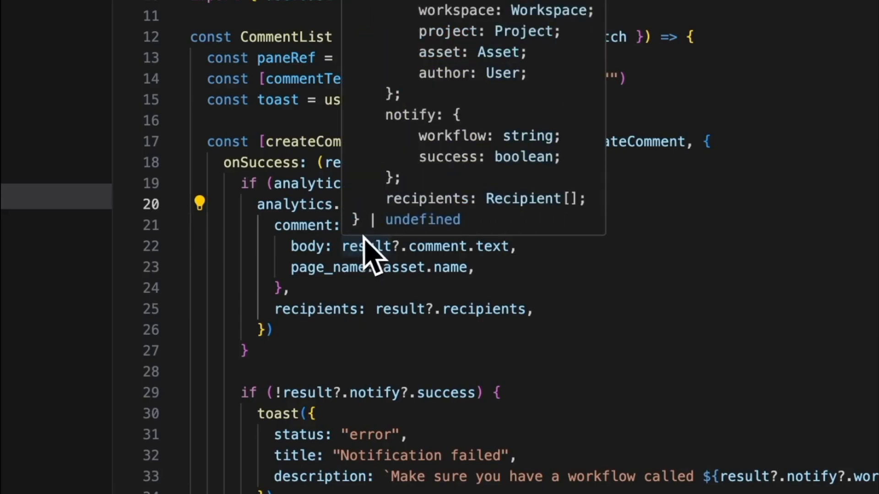
pyautogui.click(284, 225)
pyautogui.click(298, 246)
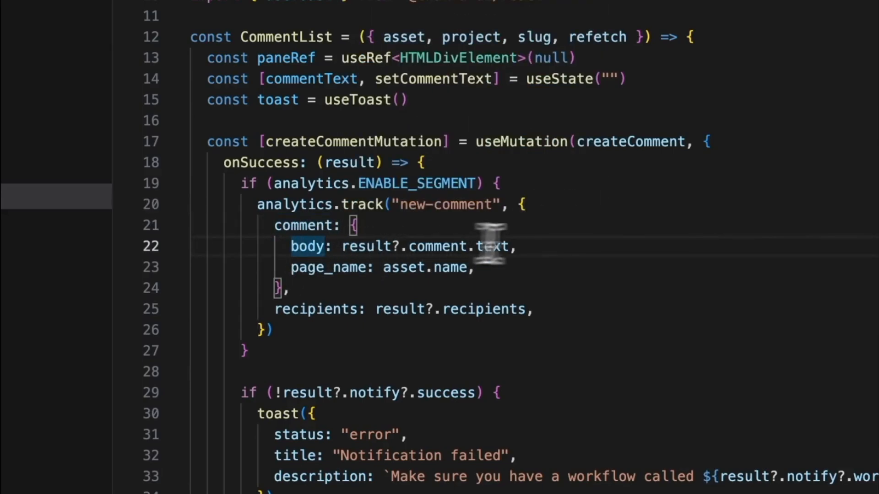
pyautogui.click(359, 266)
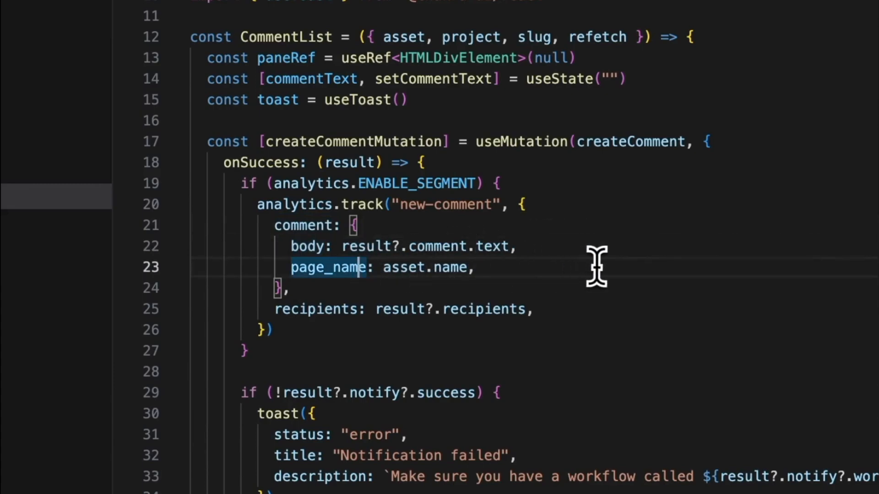
pyautogui.click(337, 309)
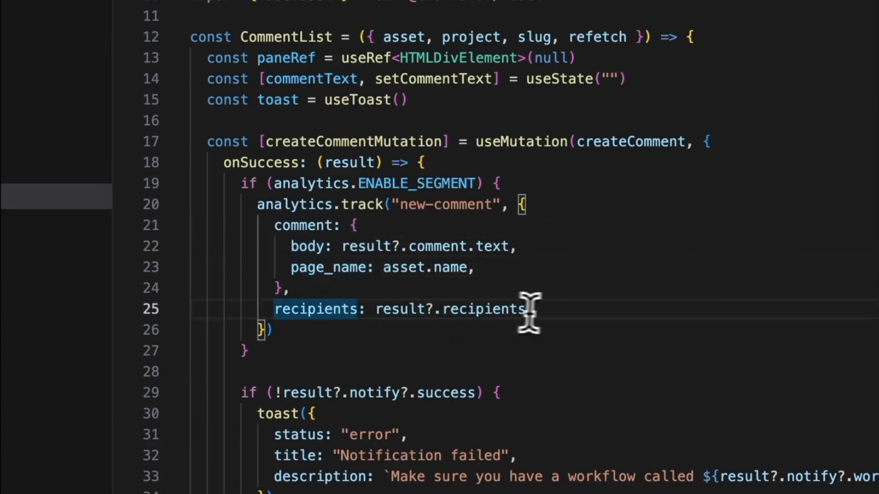
pyautogui.click(548, 314)
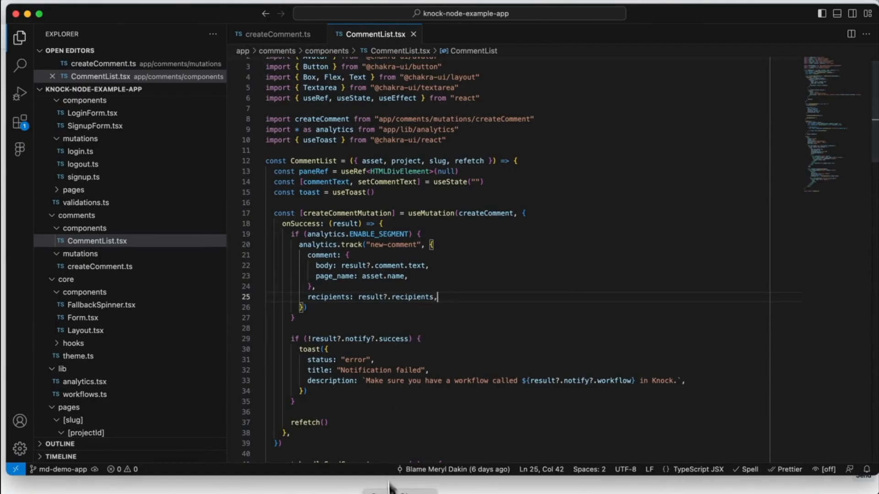
# Step: Switch to the Collab app in the browser and post the comment "Nice flare!" on the Tyrannosaurus file
pyautogui.click(399, 493)
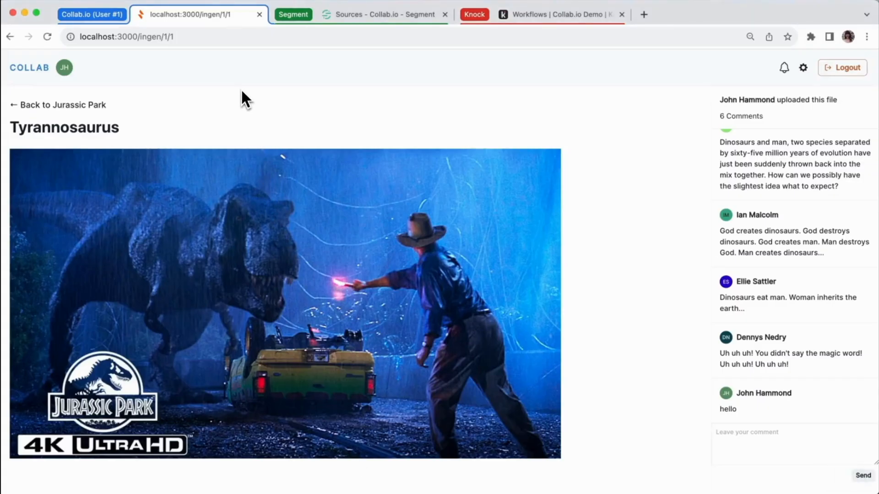
pyautogui.click(778, 433)
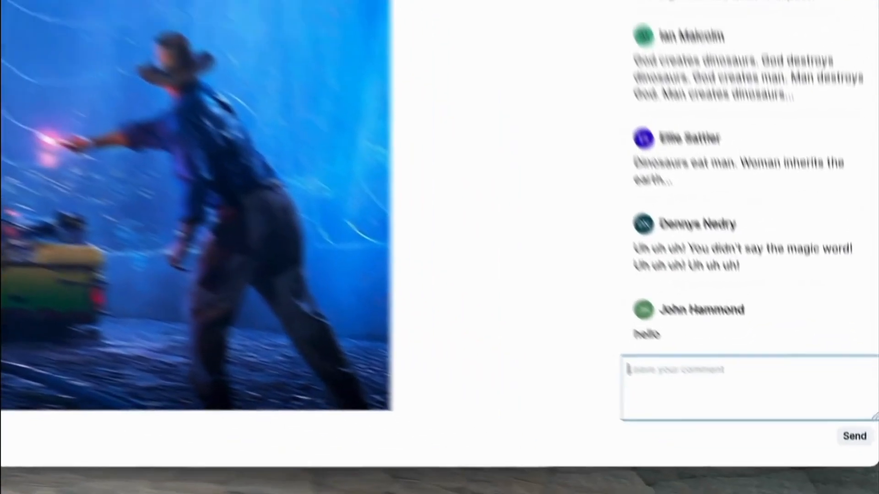
pyautogui.write('Nice flare')
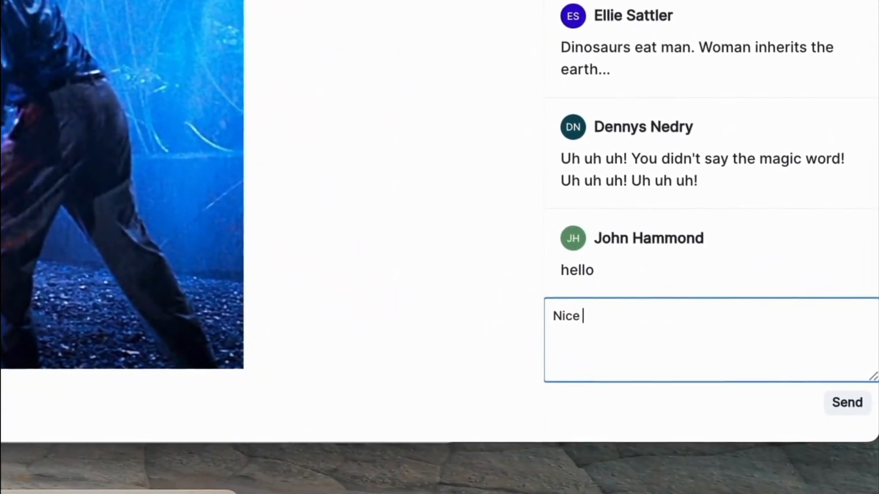
pyautogui.write('!')
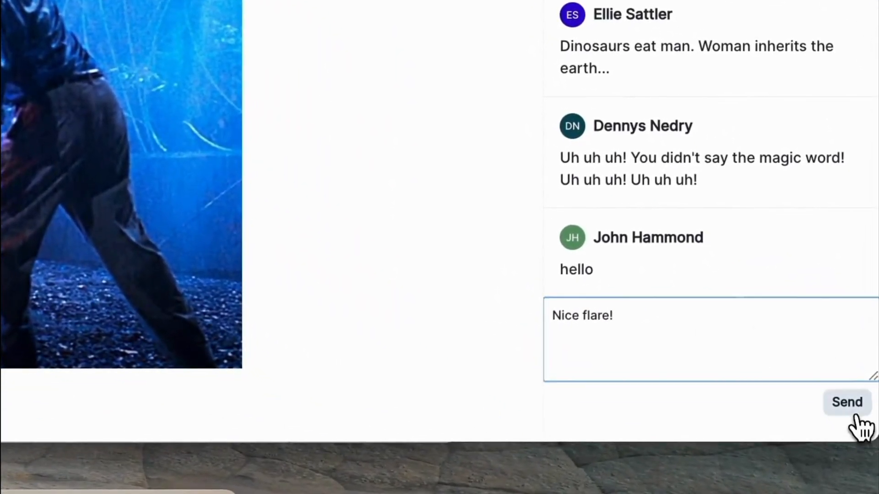
pyautogui.click(854, 412)
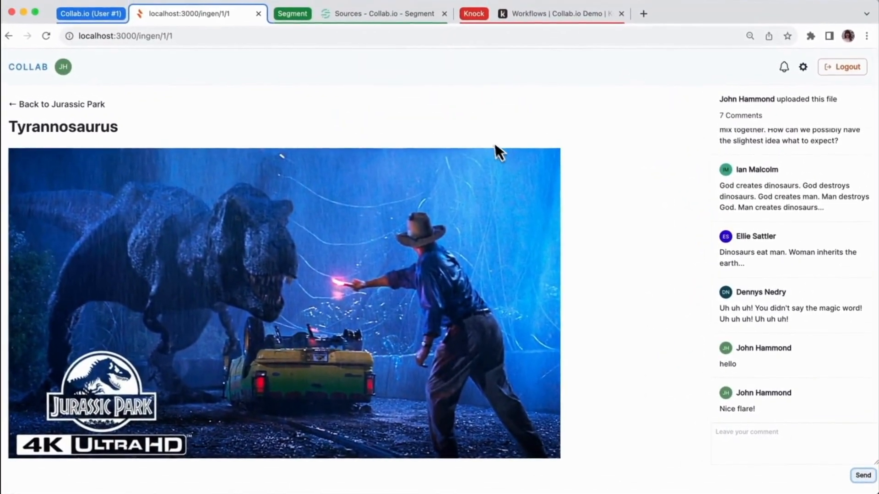
# Step: Switch to Segment and open the new-comment track event in the Collab.io source's debugger
pyautogui.click(355, 13)
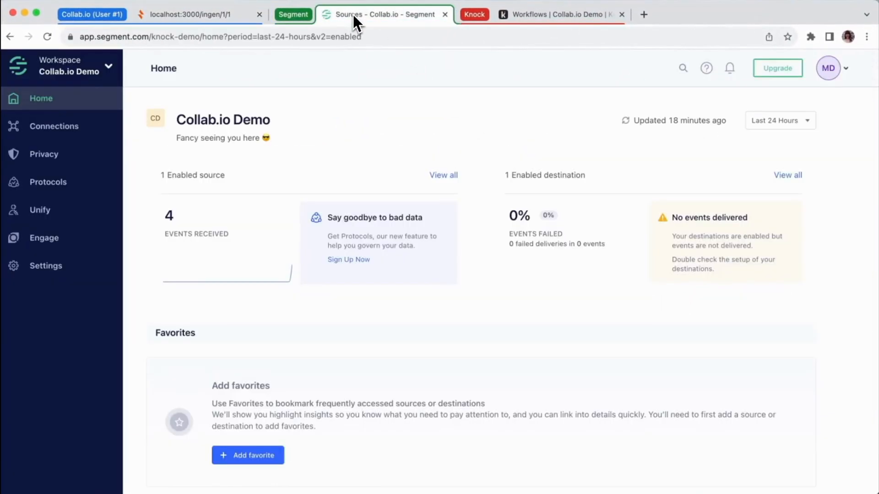
pyautogui.click(62, 132)
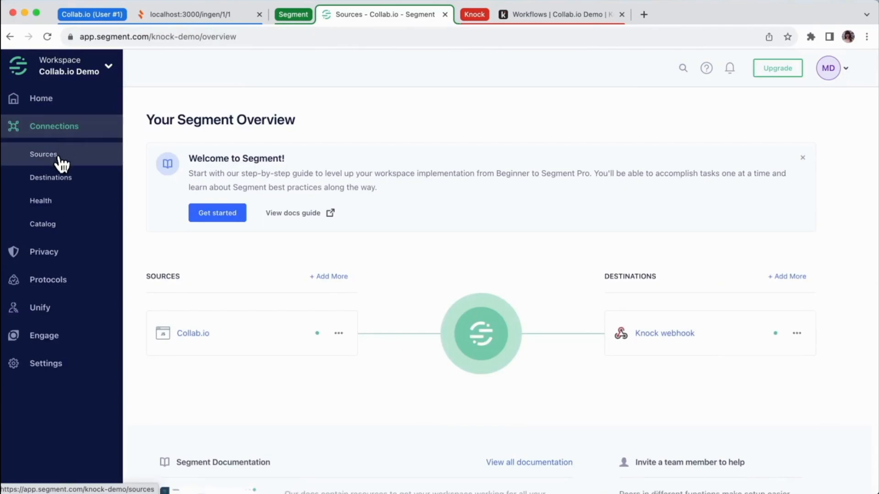
pyautogui.click(59, 161)
pyautogui.click(177, 238)
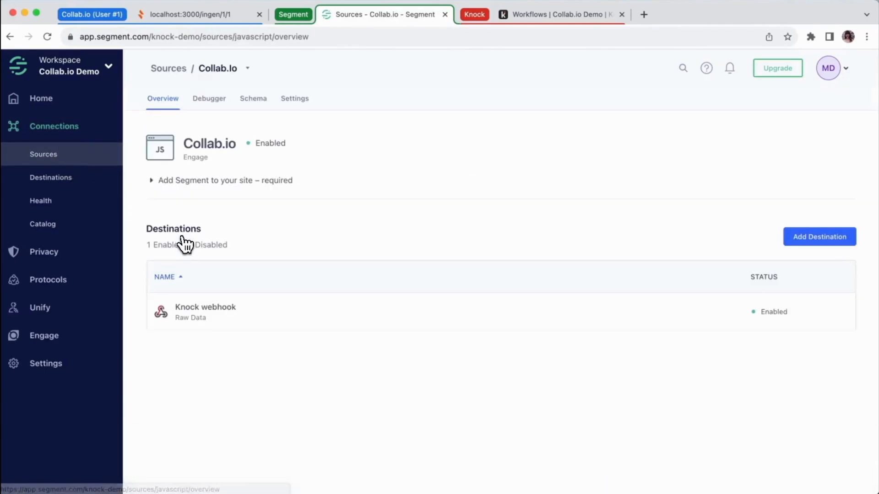
pyautogui.click(209, 98)
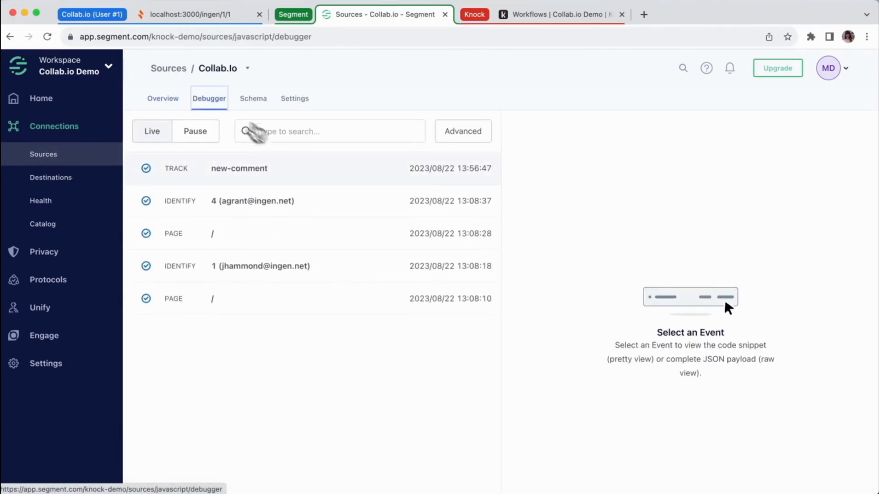
pyautogui.click(303, 180)
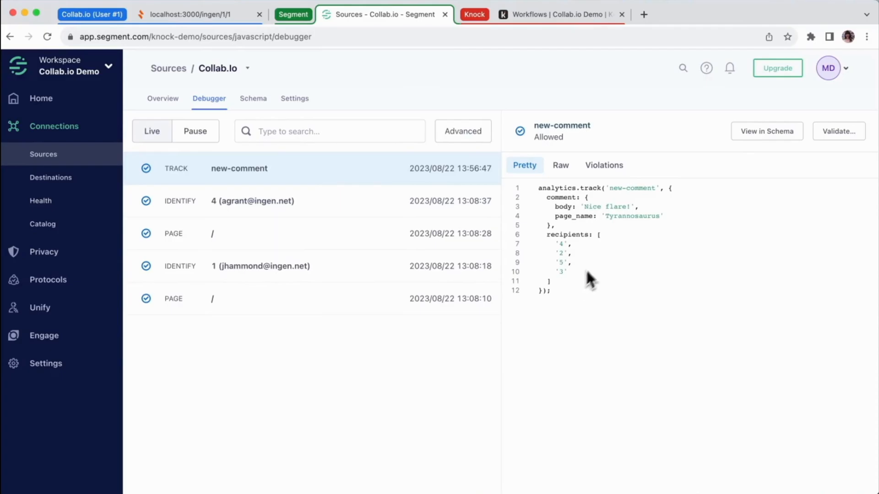
# Step: Examine the raw JSON payload of the new-comment event, including its comment properties, recipients and userId
pyautogui.click(559, 164)
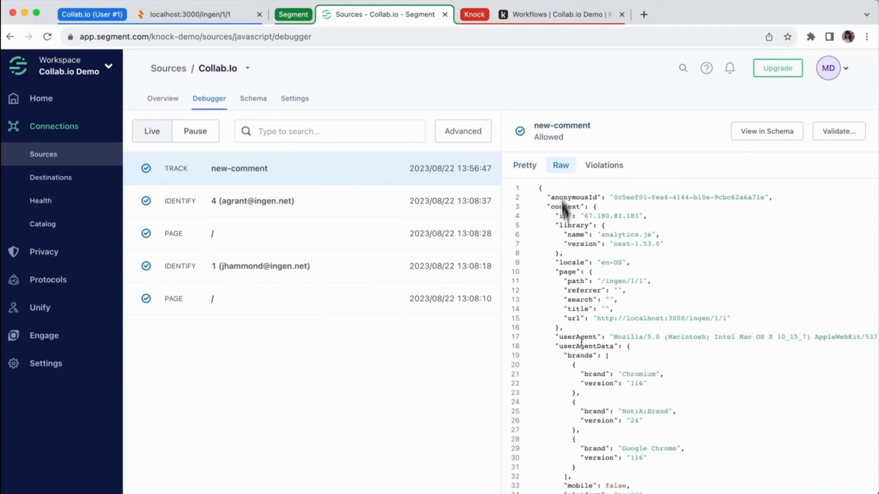
pyautogui.scroll(-5, 582, 344)
pyautogui.scroll(-1, 582, 344)
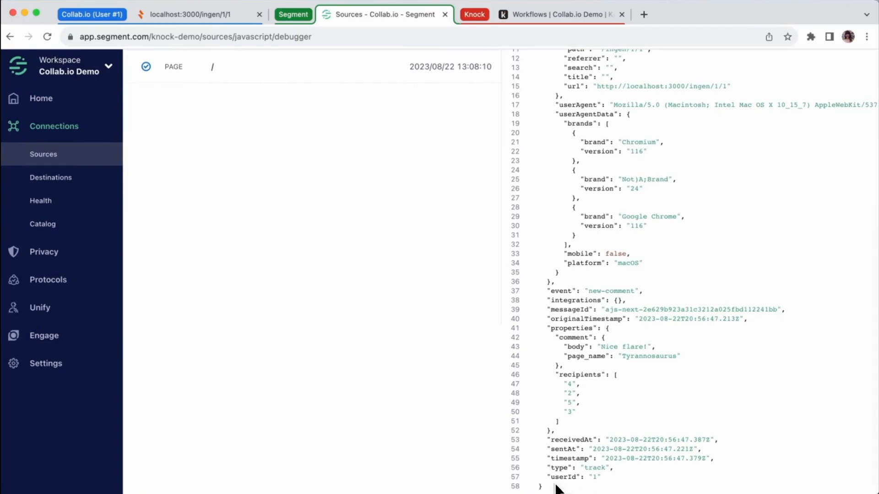
pyautogui.scroll(6, 596, 302)
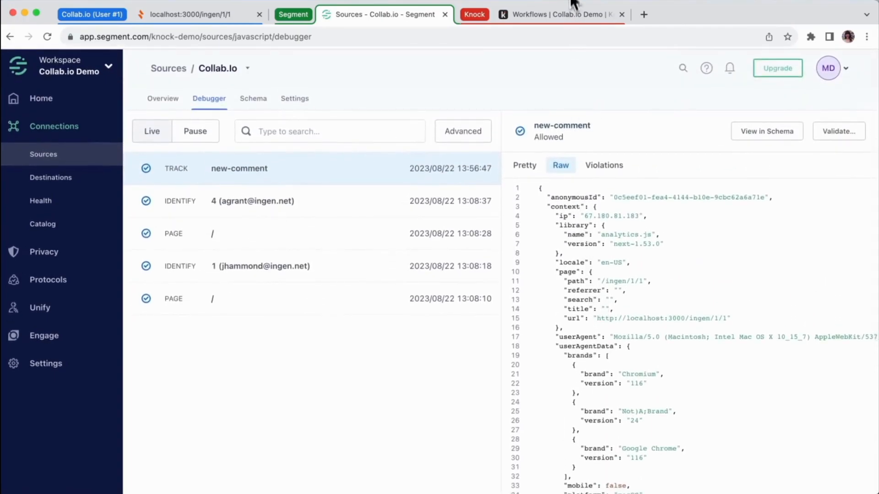
# Step: Switch to Knock, refresh the Segment source's logs in Development and examine the new-comment event payload
pyautogui.click(529, 14)
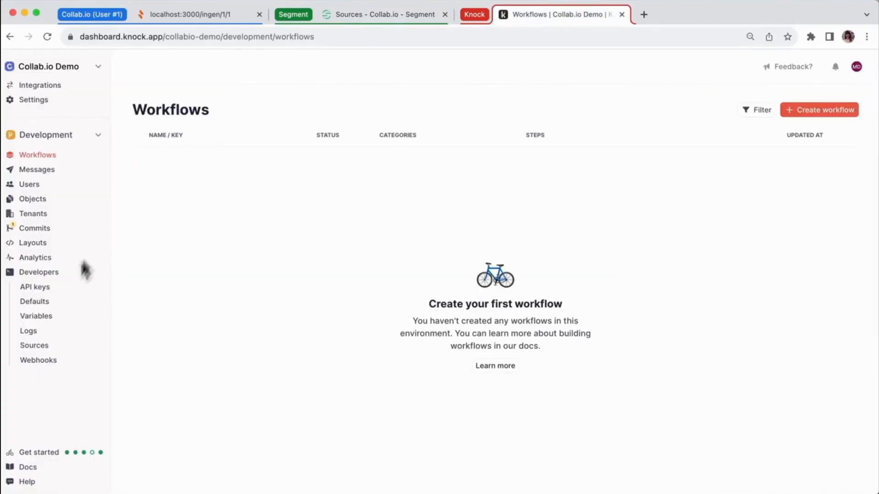
pyautogui.click(40, 348)
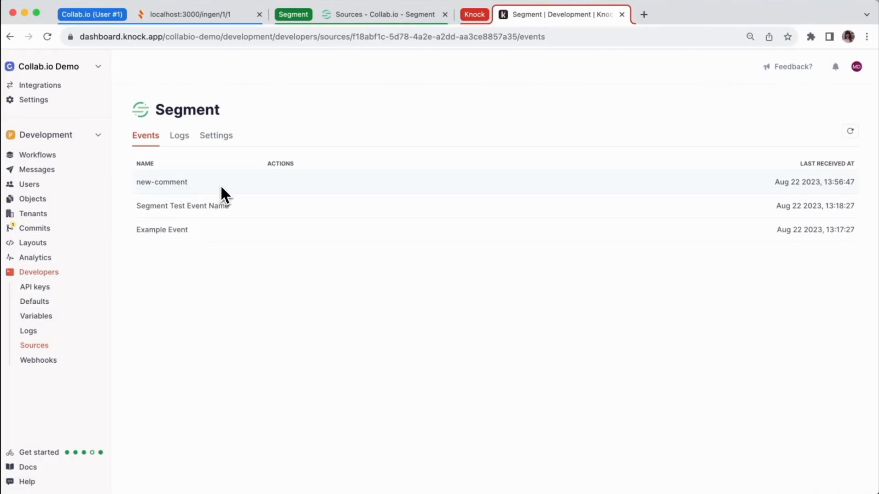
pyautogui.click(187, 138)
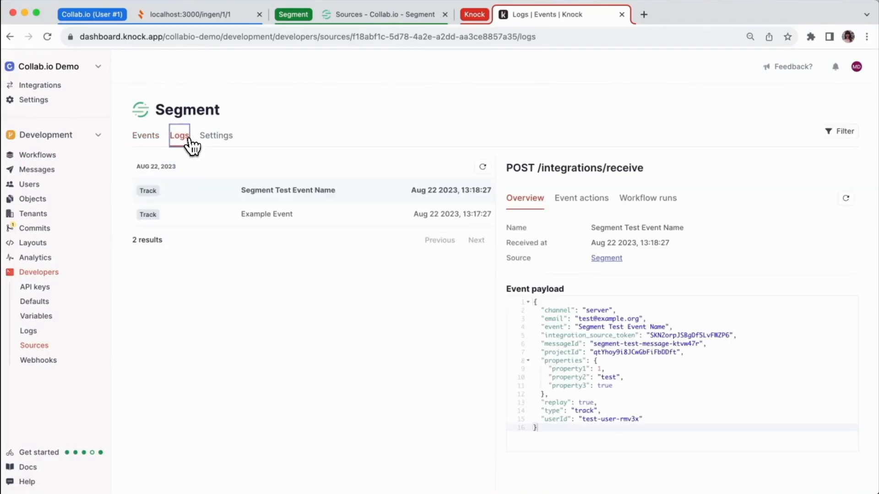
pyautogui.click(483, 167)
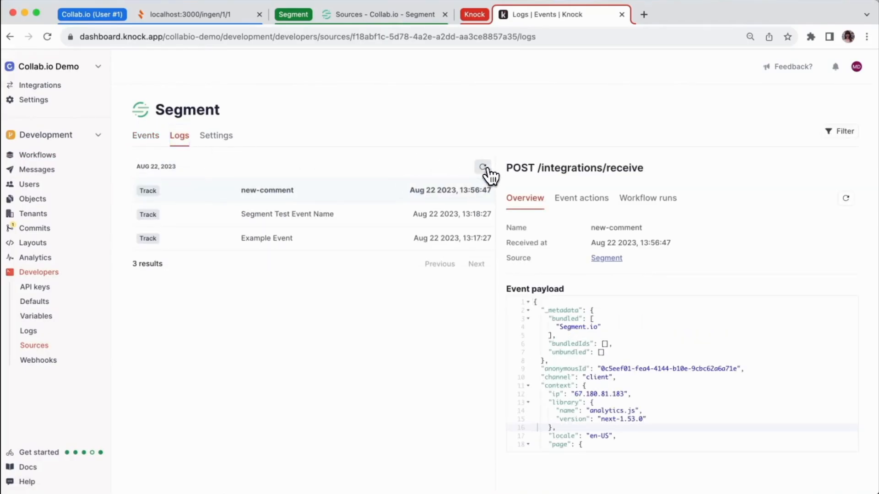
pyautogui.scroll(-5, 580, 376)
pyautogui.scroll(-5, 580, 380)
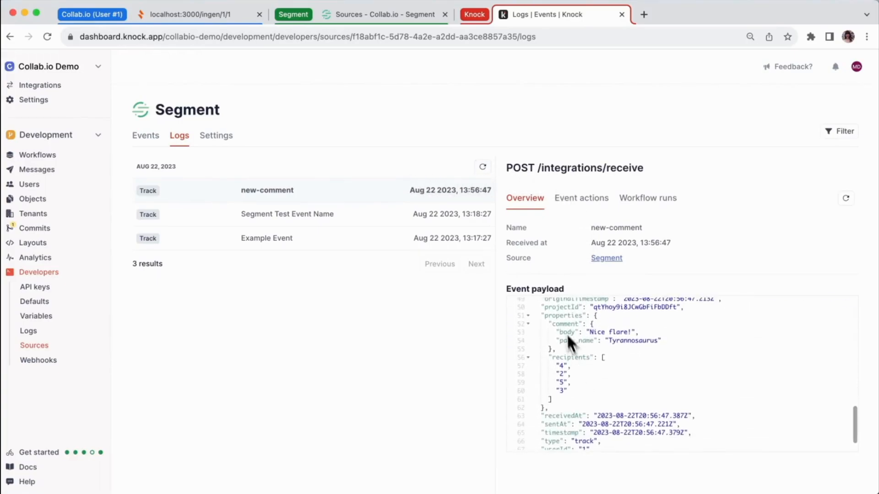
pyautogui.scroll(-2, 570, 386)
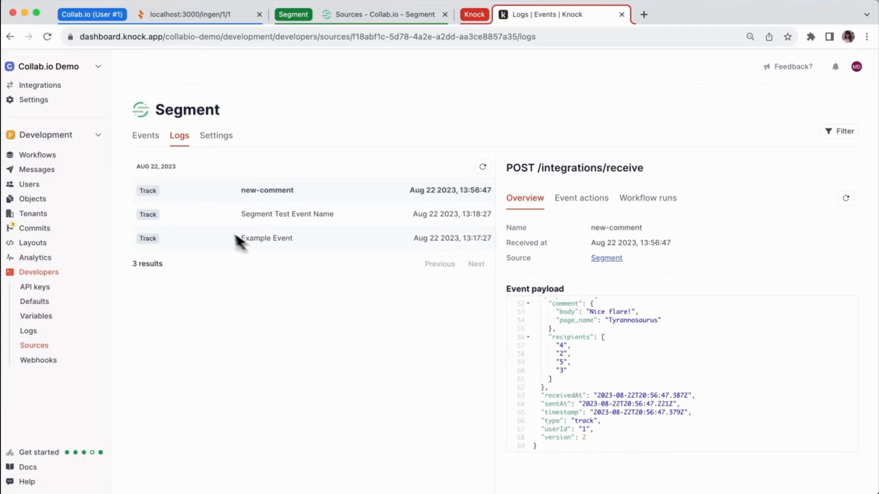
# Step: Create a workflow in the Development environment from the Comments template, keeping the name Comments and key comments
pyautogui.click(42, 157)
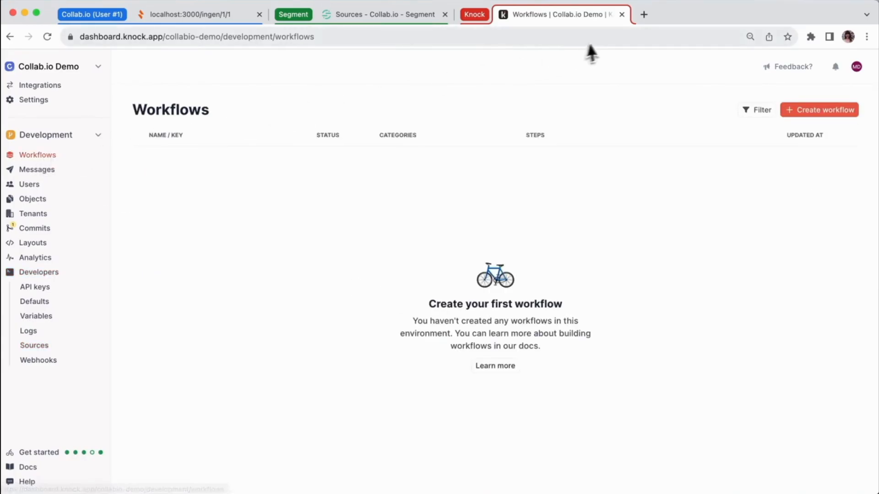
pyautogui.click(825, 113)
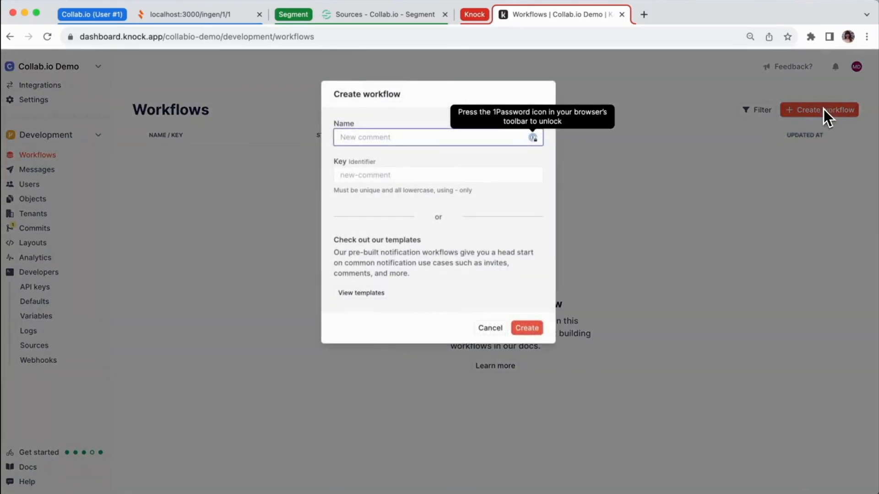
pyautogui.click(364, 296)
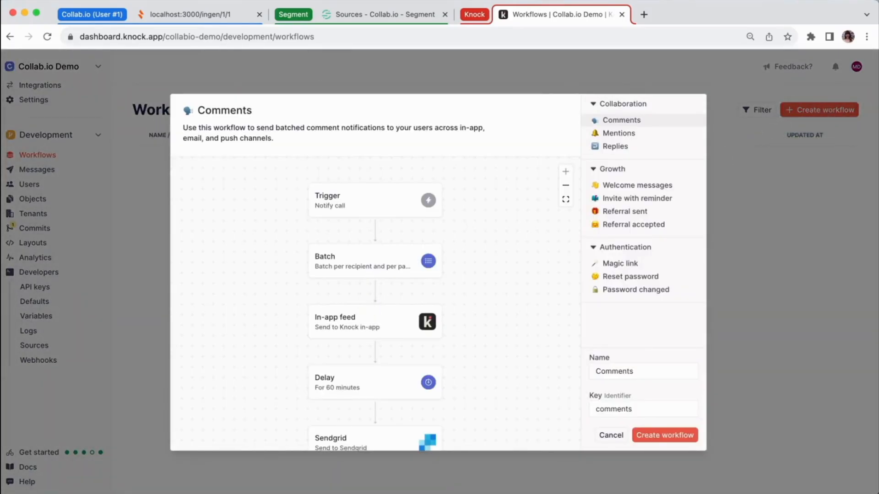
pyautogui.click(667, 437)
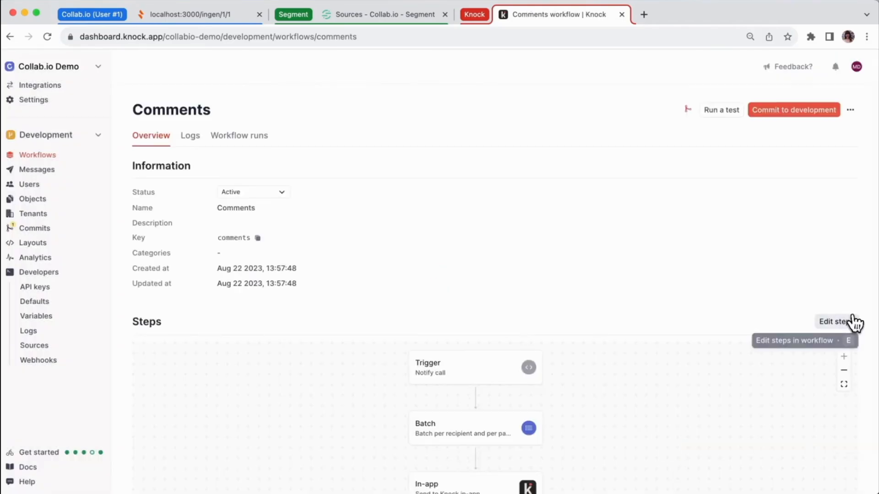
# Step: Edit the Comments workflow's steps and set its trigger type to Event with the new-comment event
pyautogui.click(850, 320)
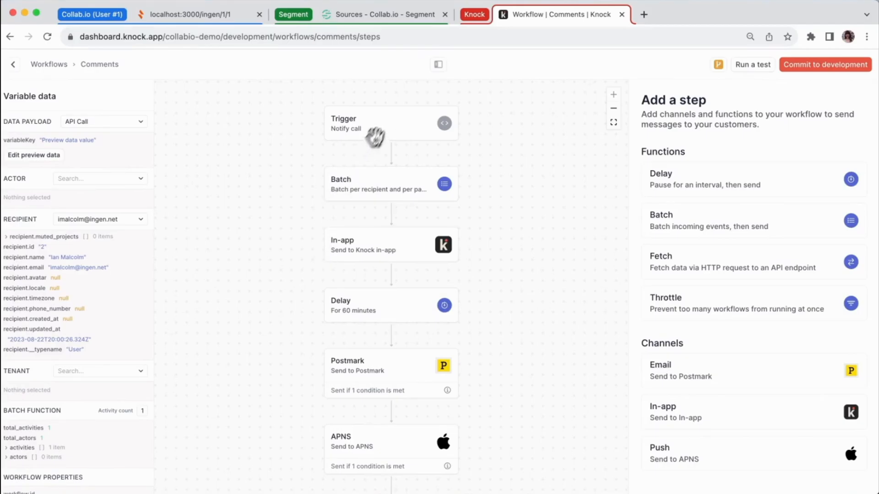
pyautogui.click(433, 125)
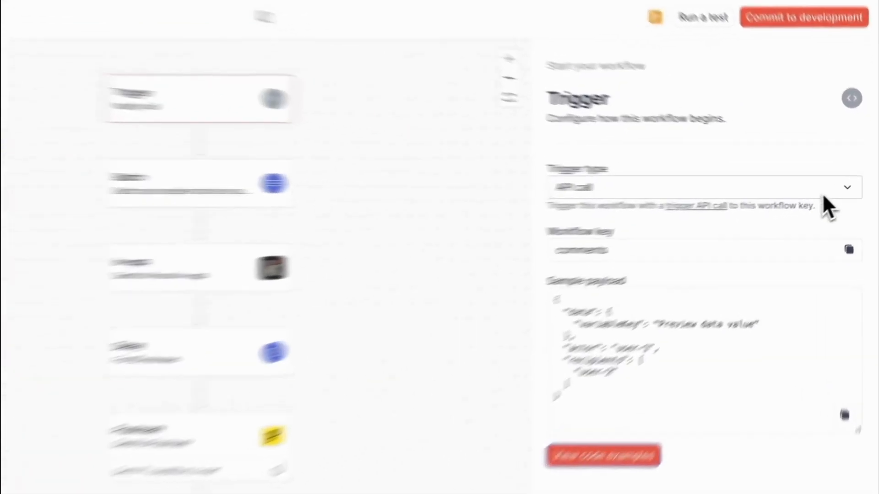
pyautogui.click(823, 196)
pyautogui.click(820, 211)
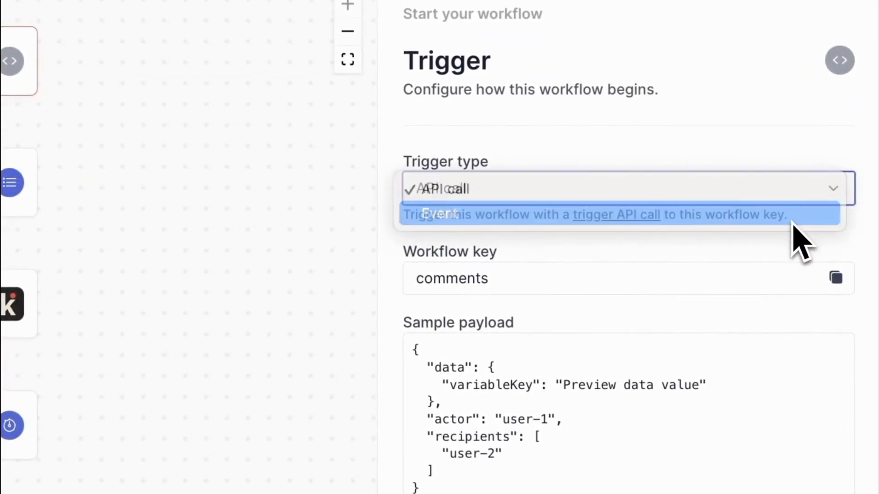
pyautogui.click(678, 296)
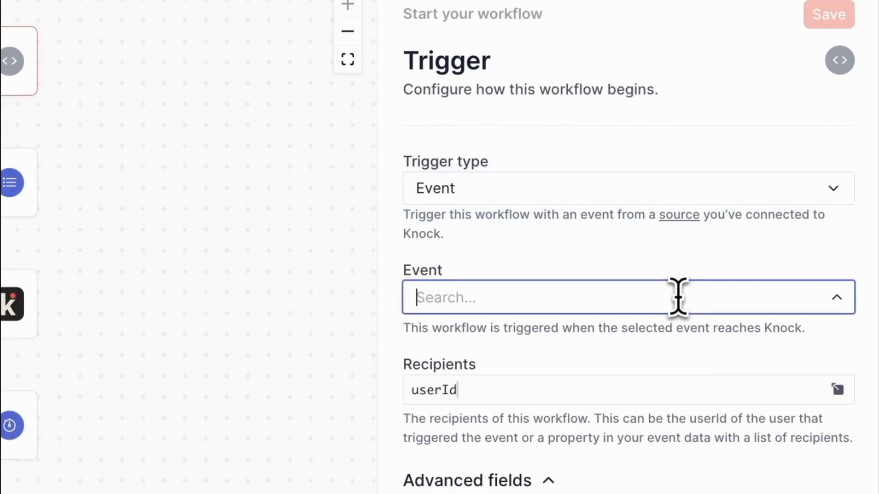
pyautogui.write('new-com')
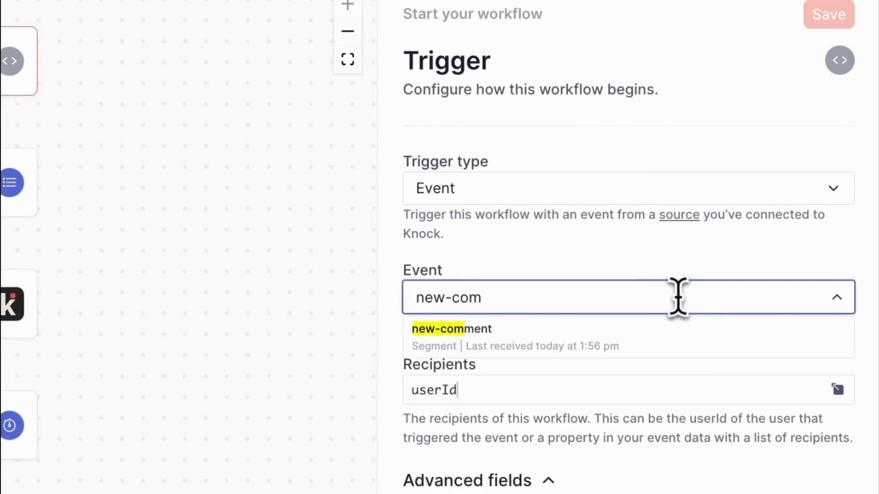
pyautogui.click(667, 339)
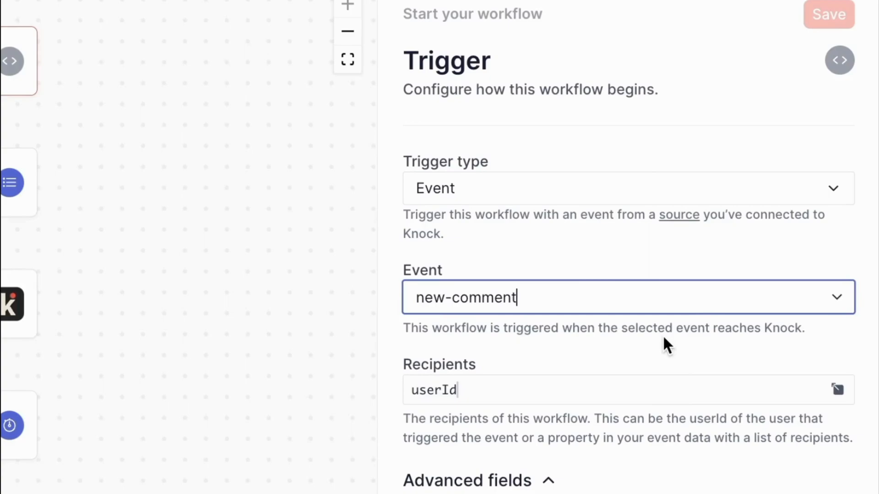
pyautogui.click(664, 342)
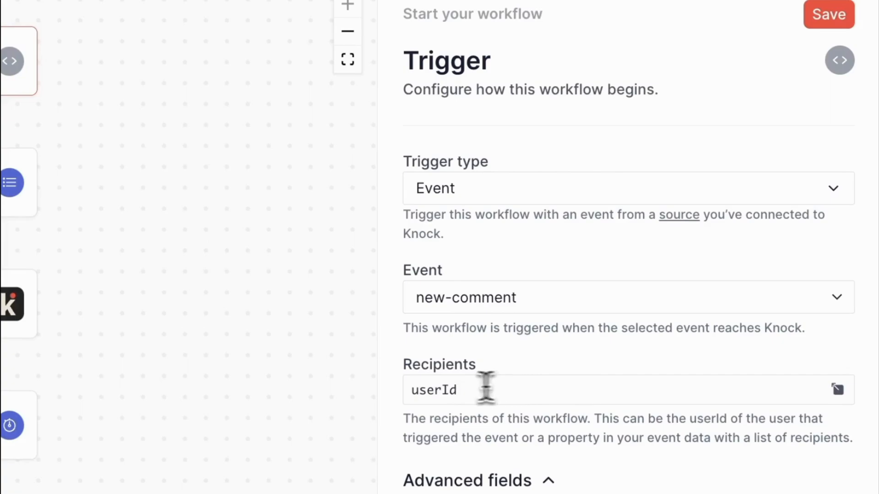
# Step: Set the trigger's recipients to data.recipients and, in the advanced fields, its actor to userId
pyautogui.moveTo(490, 388); pyautogui.dragTo(357, 398)
pyautogui.write('data.recipients')
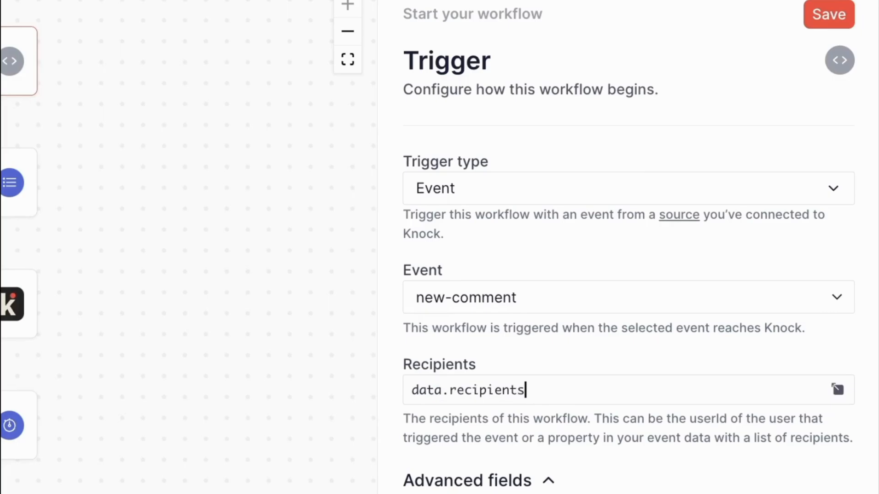
pyautogui.click(532, 486)
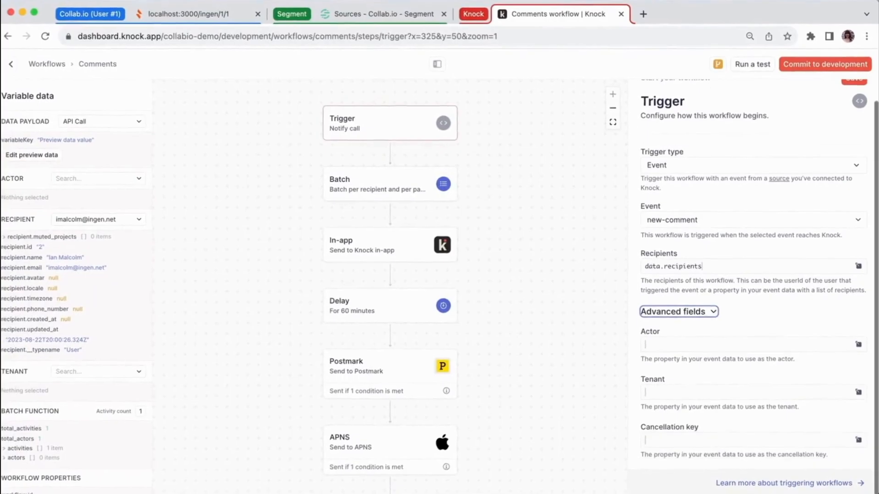
pyautogui.click(704, 343)
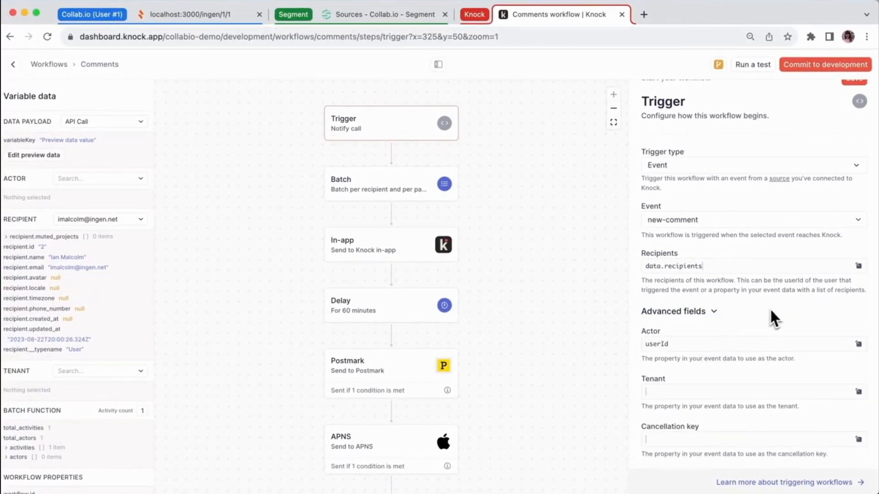
# Step: Save the trigger and commit the workflow changes to development, including the event trigger changes, without a message
pyautogui.scroll(1, 774, 307)
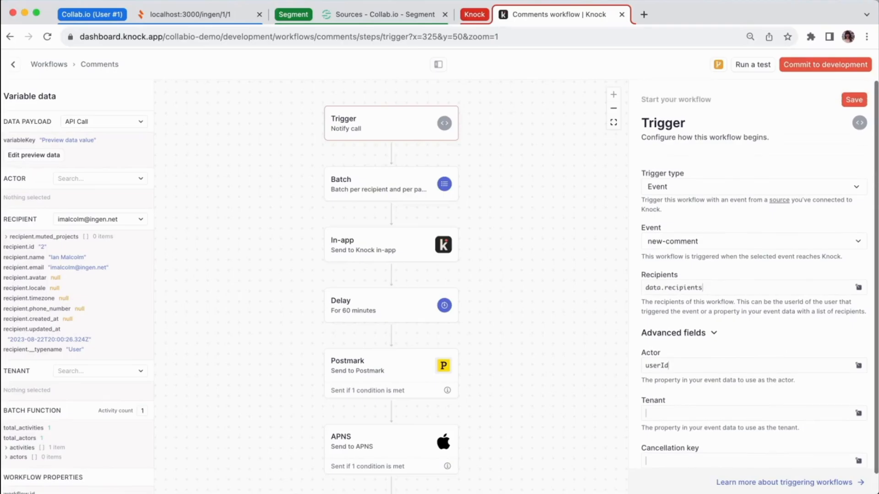
pyautogui.click(853, 101)
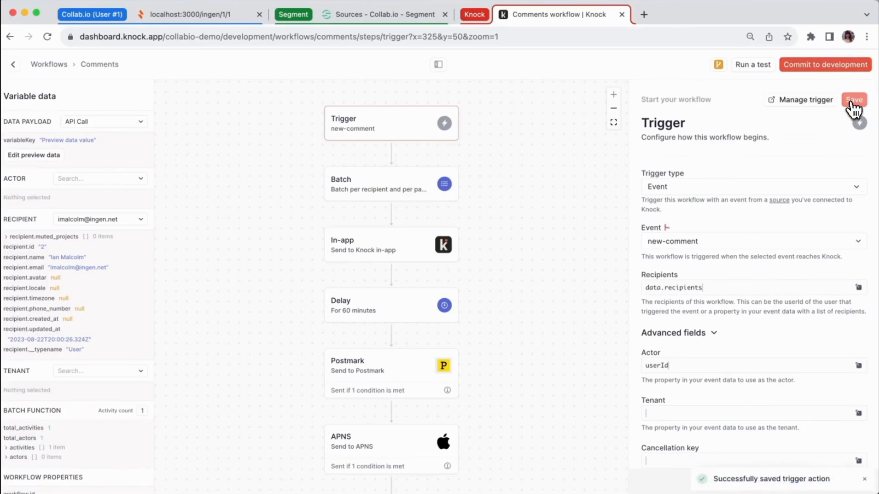
pyautogui.click(810, 65)
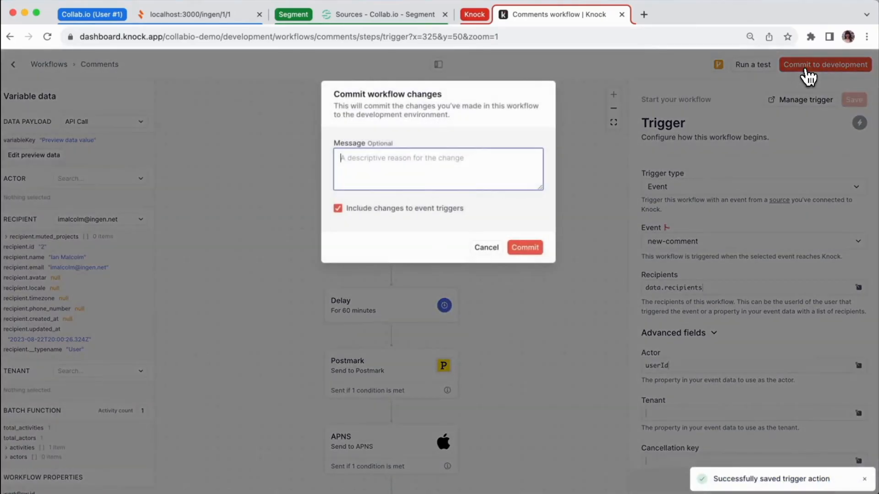
pyautogui.click(525, 249)
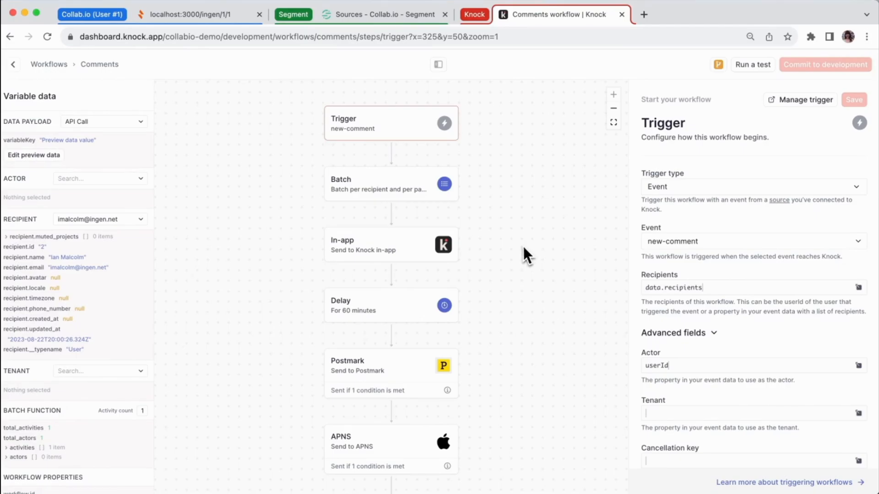
# Step: Switch to the Collab app and post the comment "Why are there snakes in the background?" on the Tyrannosaurus file
pyautogui.click(190, 14)
pyautogui.write('Wh')
pyautogui.write('y are there snake')
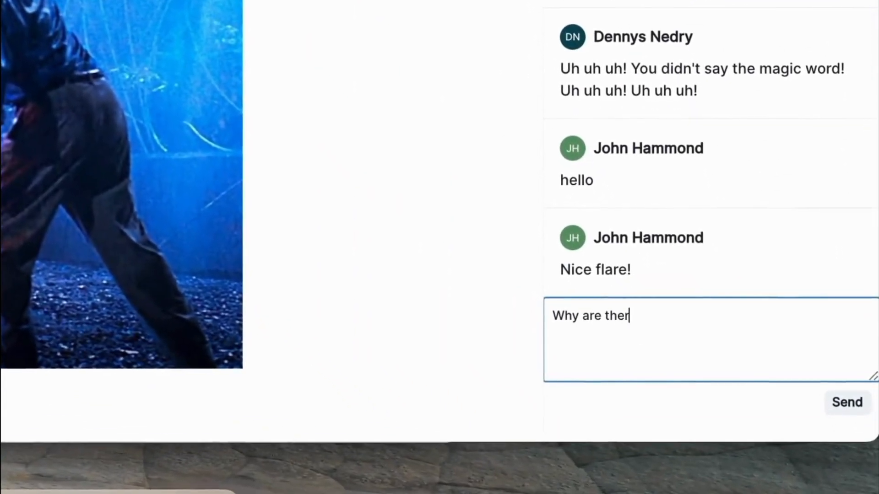
pyautogui.write('s in the background?')
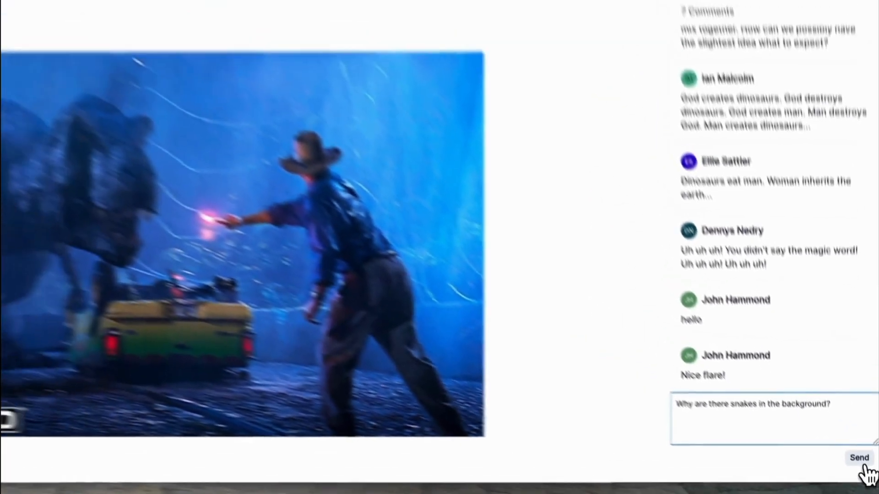
pyautogui.click(848, 404)
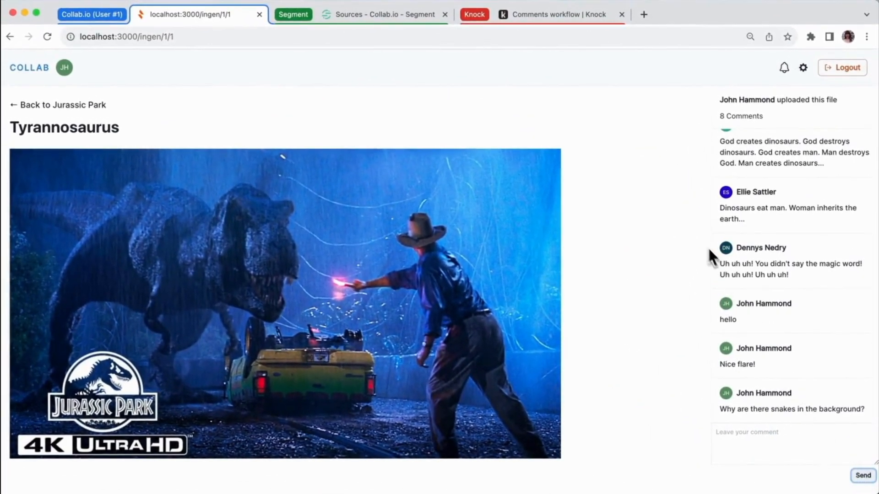
# Step: Switch to the Knock dashboard, open the Segment source's logs and refresh the list of received events
pyautogui.click(577, 18)
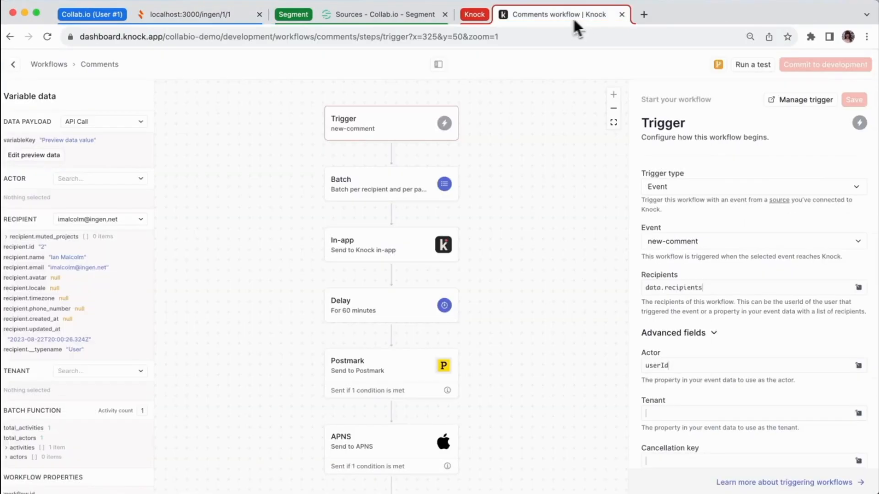
pyautogui.click(40, 68)
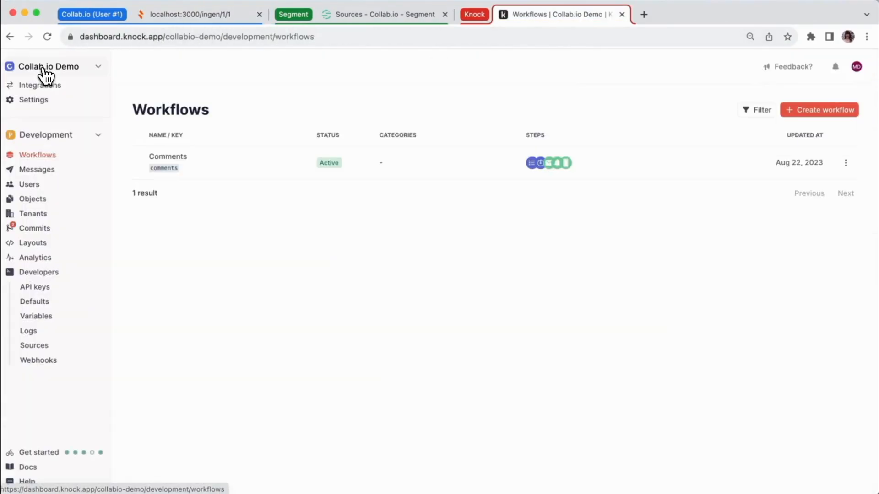
pyautogui.click(31, 349)
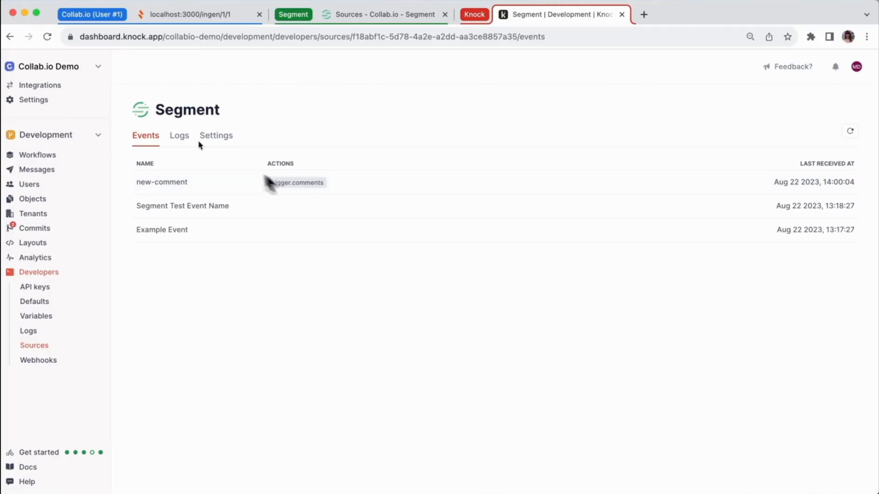
pyautogui.click(180, 137)
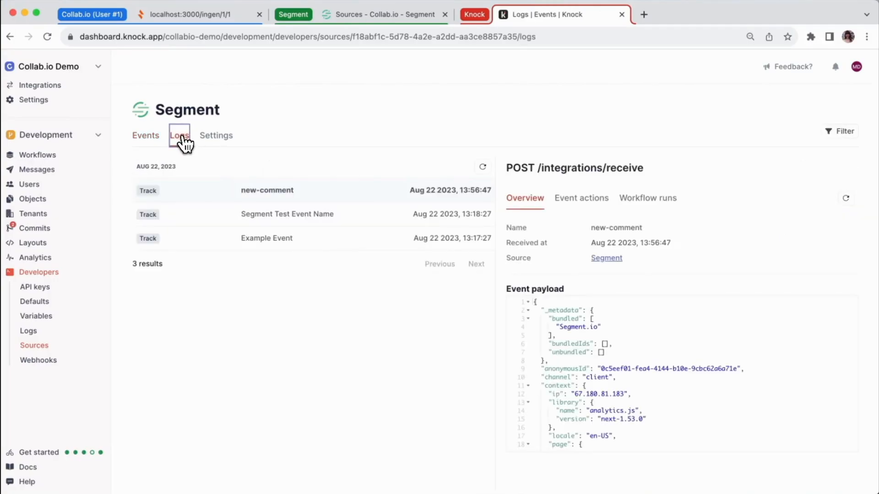
pyautogui.click(483, 167)
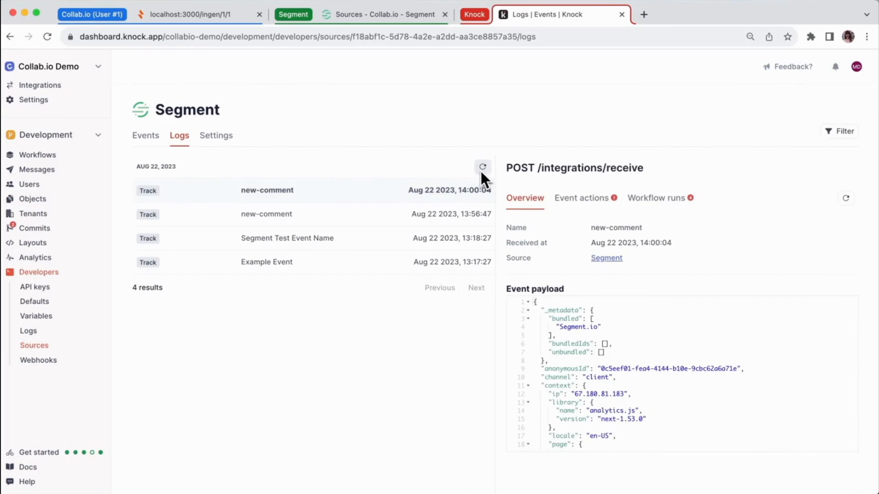
# Step: Open the latest new-comment log entry and view its event actions and workflow runs
pyautogui.click(337, 197)
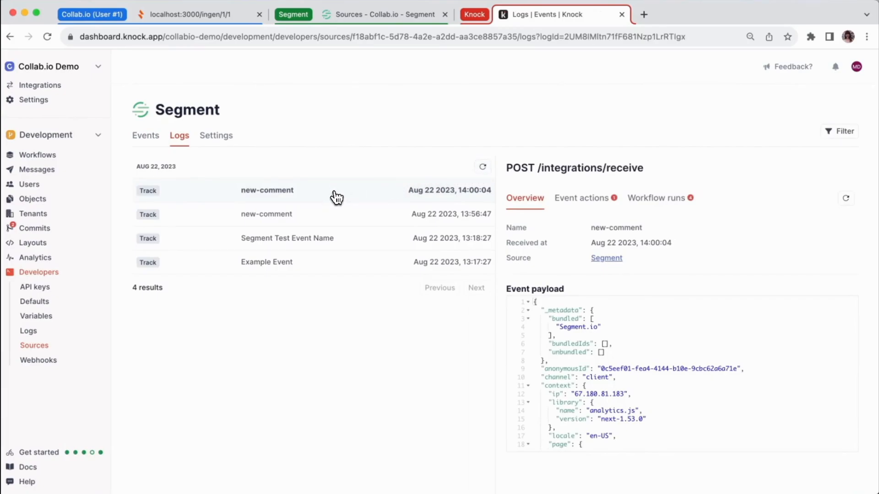
pyautogui.click(607, 204)
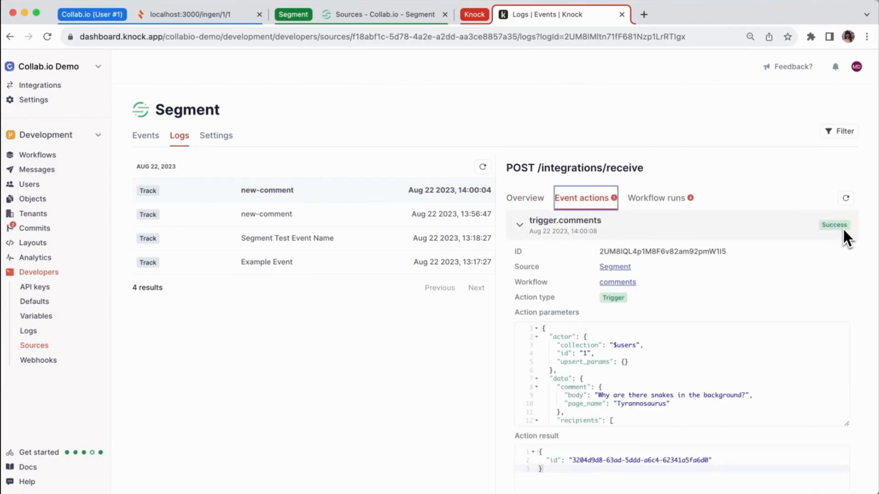
pyautogui.click(675, 202)
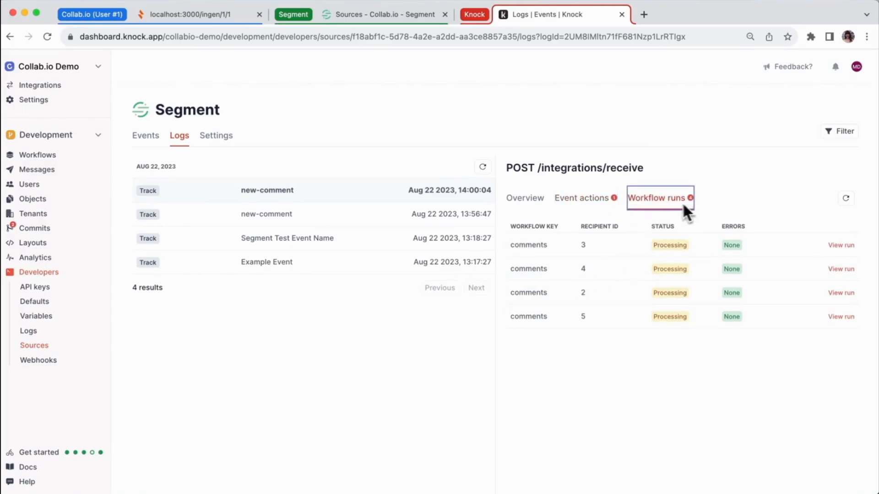
# Step: Return to the event actions and check the actor ID in the trigger.comments action parameters
pyautogui.click(580, 200)
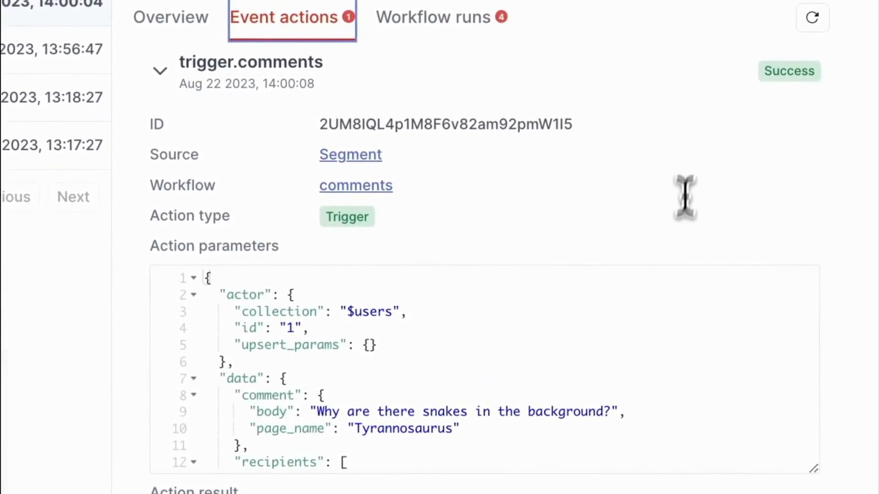
pyautogui.click(479, 330)
pyautogui.click(243, 297)
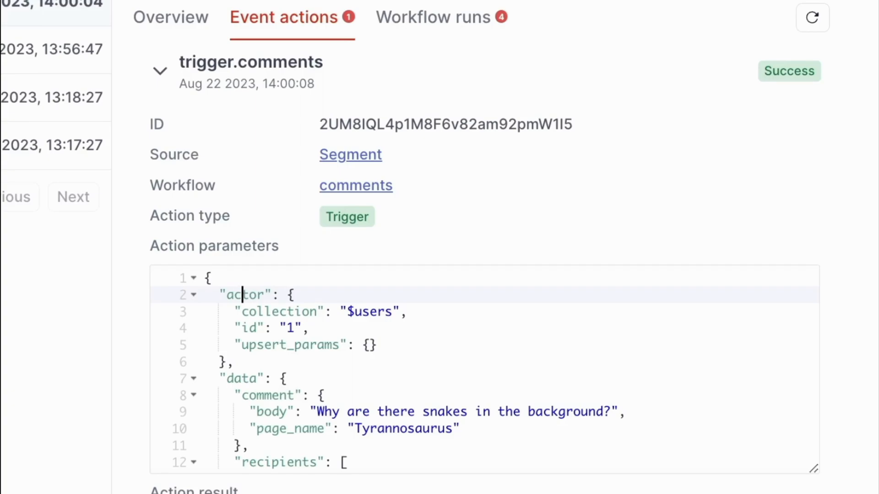
pyautogui.moveTo(278, 328); pyautogui.dragTo(322, 326)
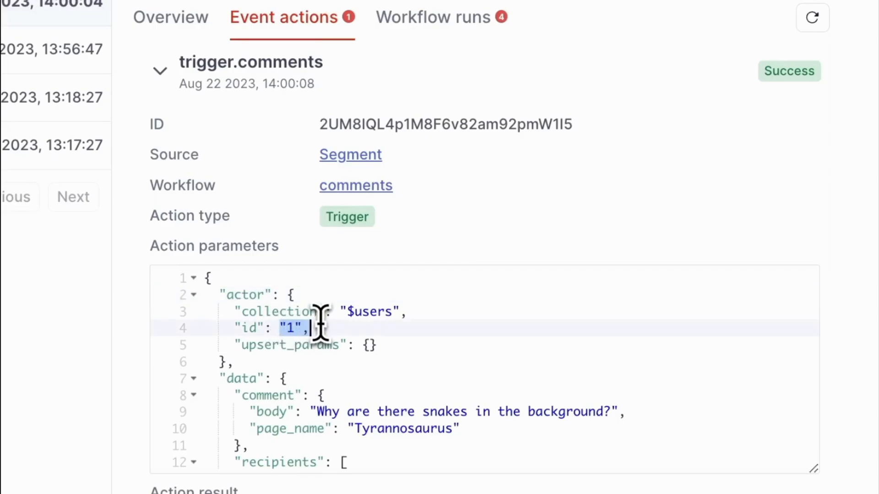
# Step: Examine the comment data and both recipients lists in the trigger.comments action parameters
pyautogui.scroll(-3, 320, 379)
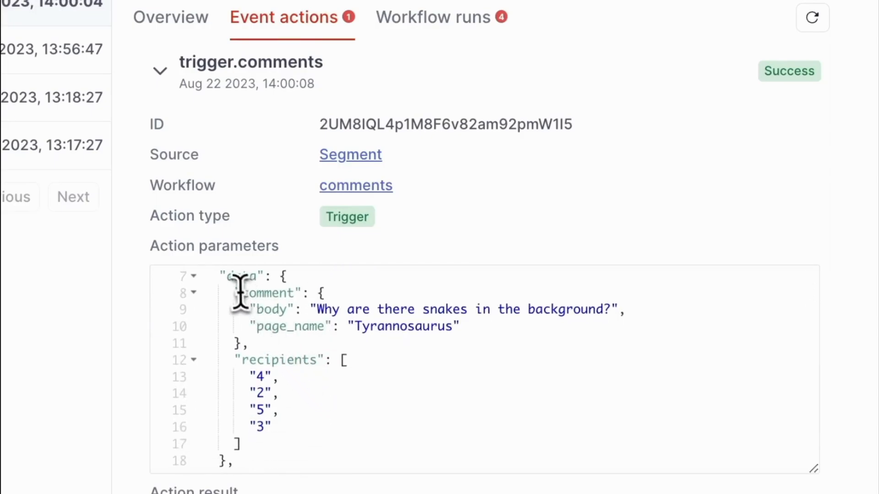
pyautogui.moveTo(249, 293); pyautogui.dragTo(291, 293)
pyautogui.click(275, 309)
pyautogui.click(281, 341)
pyautogui.click(274, 376)
pyautogui.scroll(-4, 270, 382)
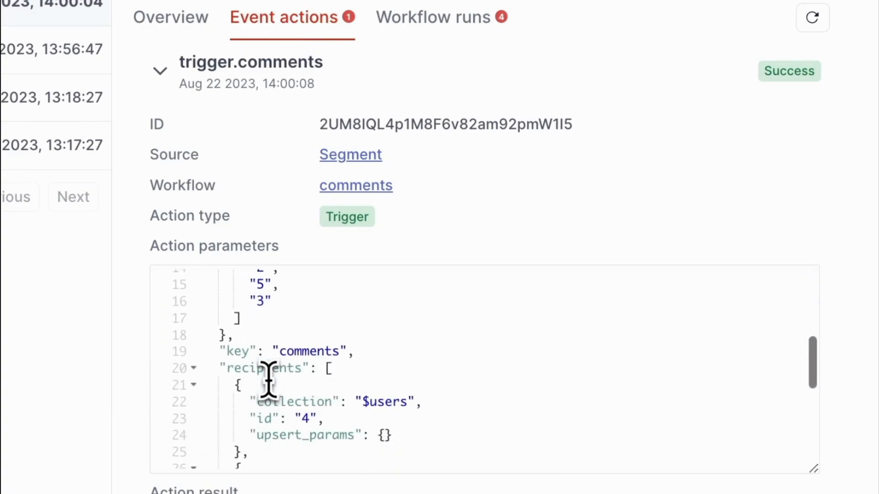
pyautogui.scroll(-2, 269, 381)
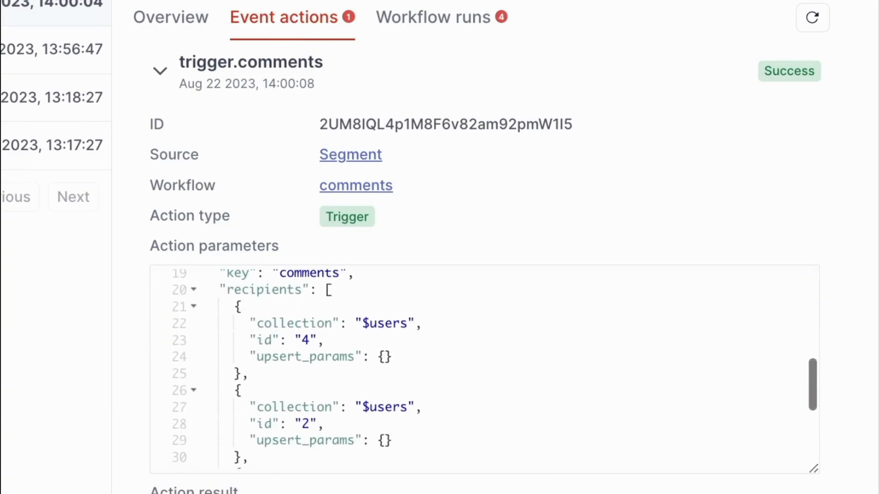
pyautogui.click(265, 278)
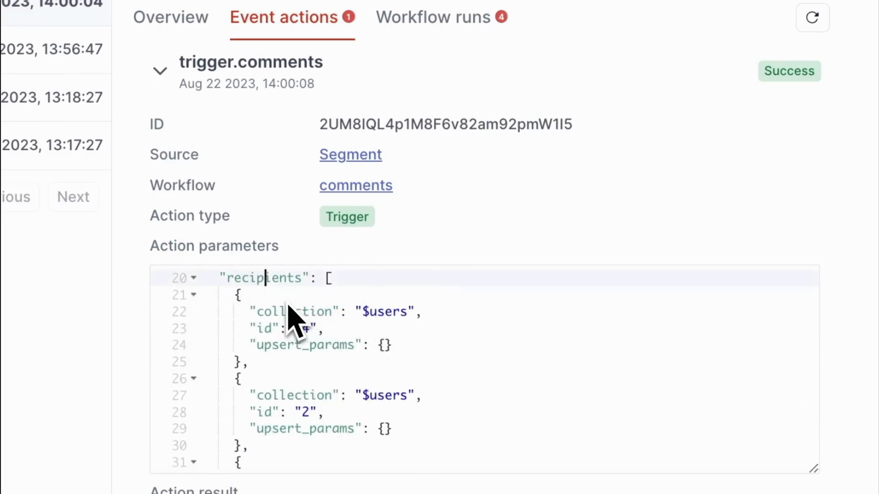
pyautogui.scroll(10, 288, 321)
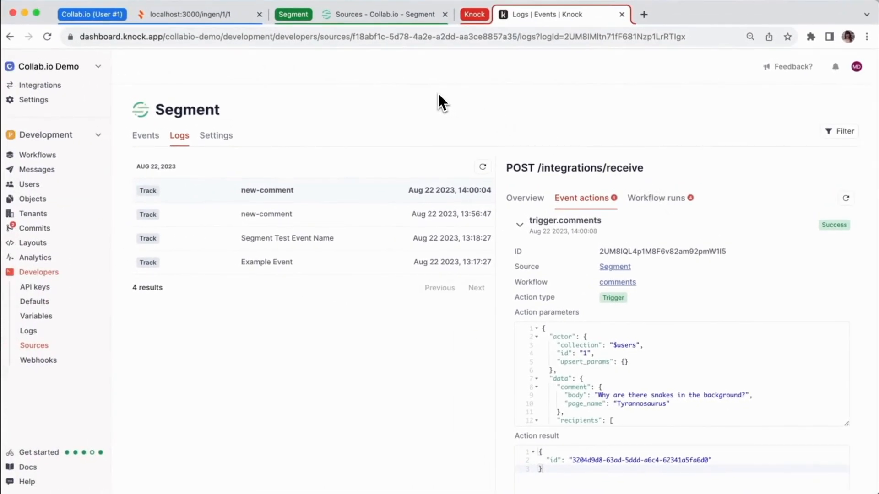
# Step: Switch to the second user's Collab window and open the in-app notification feed
pyautogui.press('super+grave')
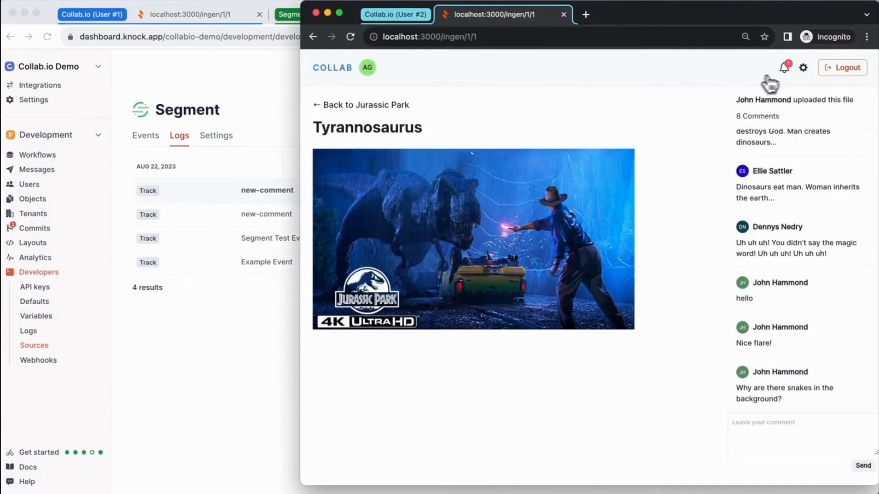
pyautogui.click(784, 68)
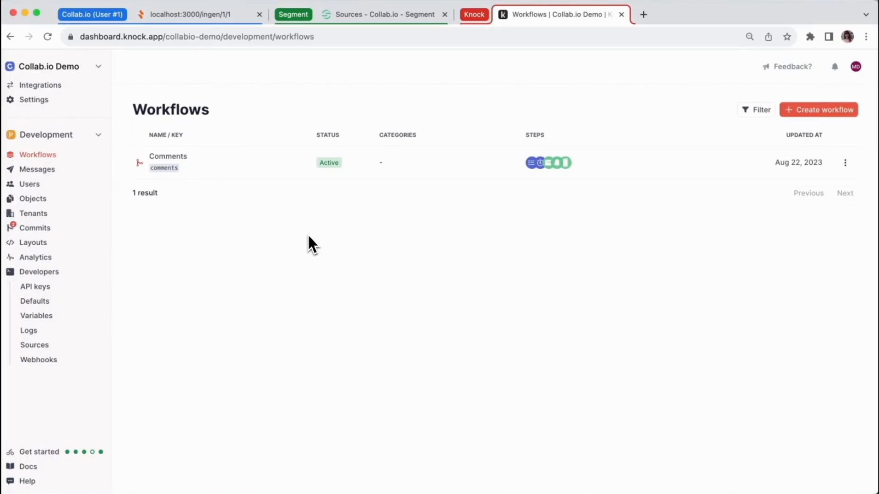
# Step: Open the Comments workflow's steps in Knock and edit the In-app step's message template
pyautogui.click(255, 162)
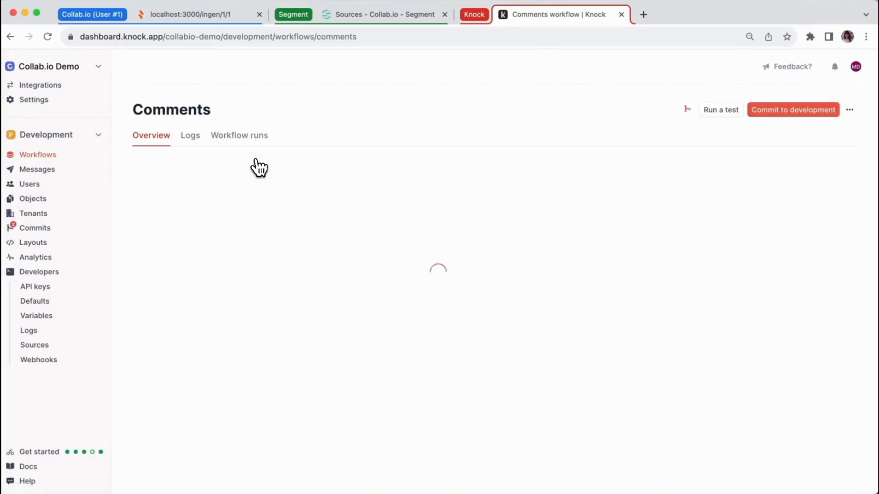
pyautogui.click(504, 383)
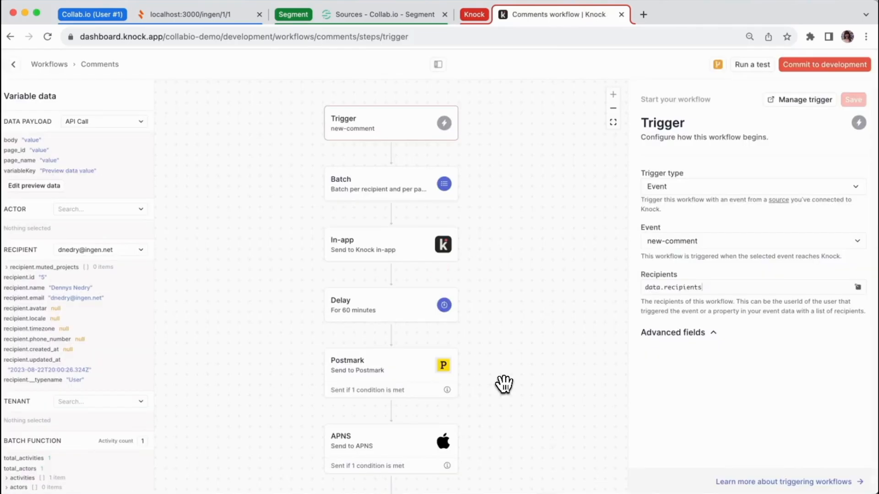
pyautogui.click(404, 252)
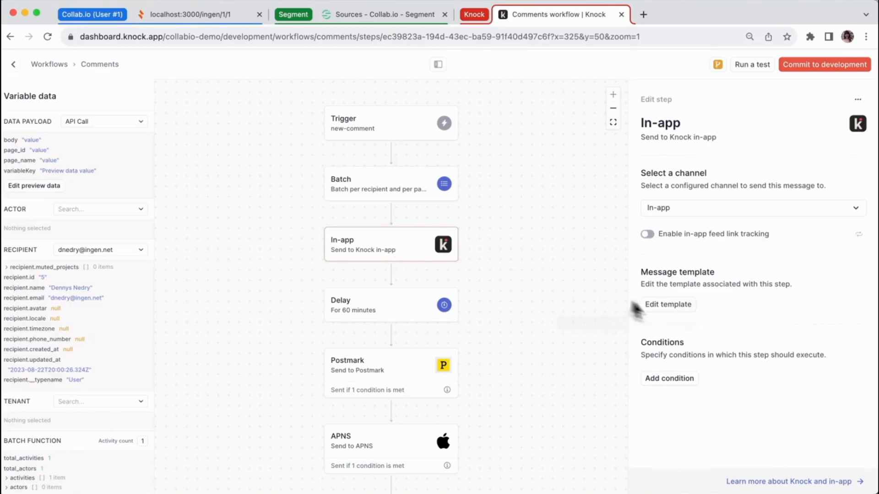
pyautogui.click(669, 305)
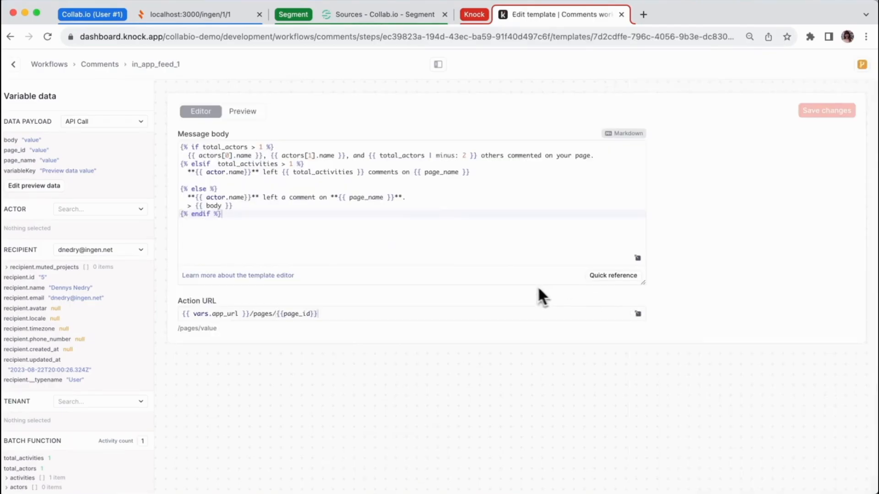
# Step: Review the template's actor, page_name and body variables, and set the variable data payload to the new-comment event
pyautogui.click(407, 208)
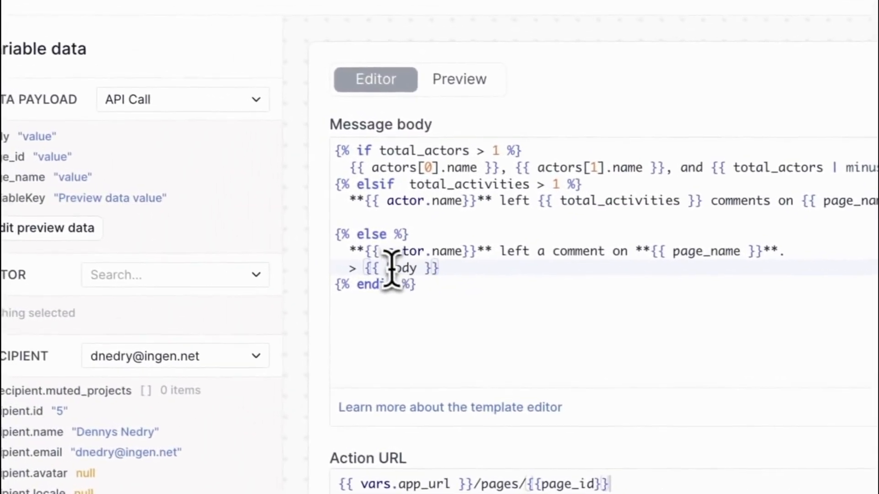
pyautogui.doubleClick(421, 252)
pyautogui.click(397, 285)
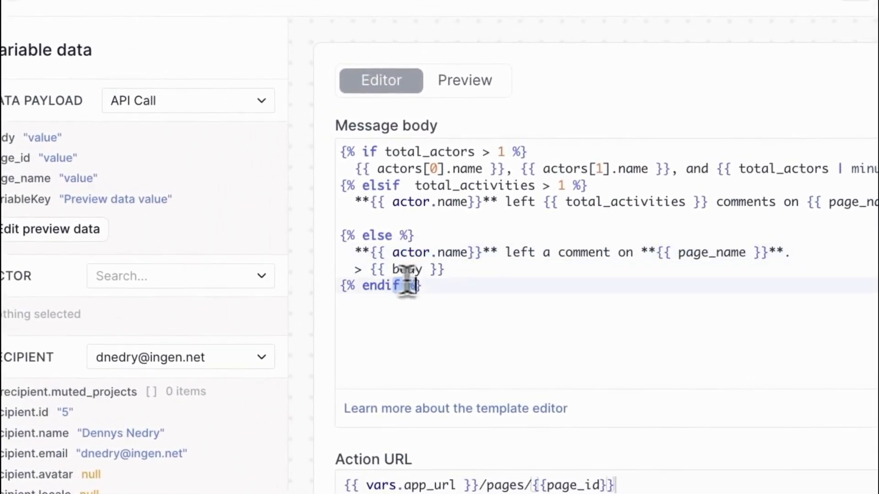
pyautogui.press('Up')
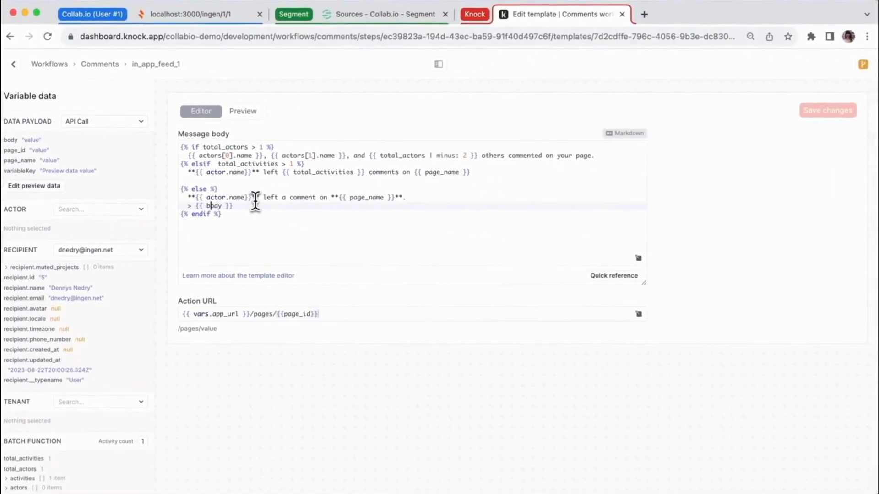
pyautogui.click(255, 199)
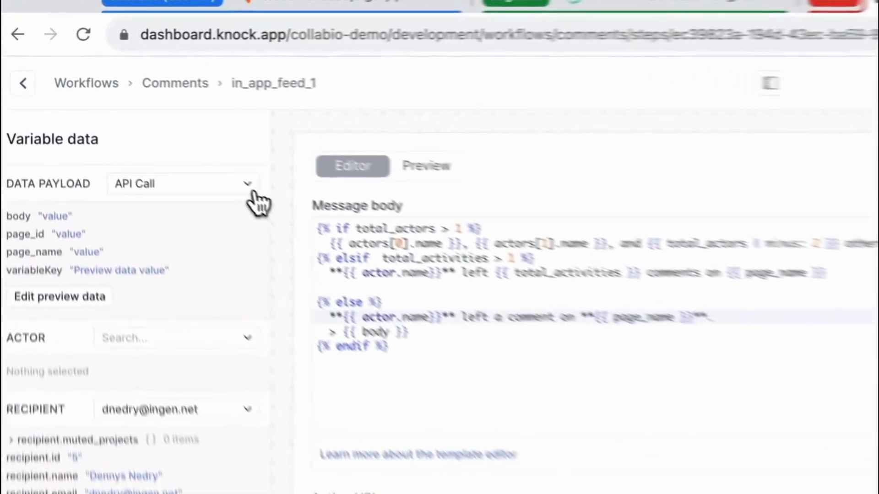
pyautogui.click(143, 123)
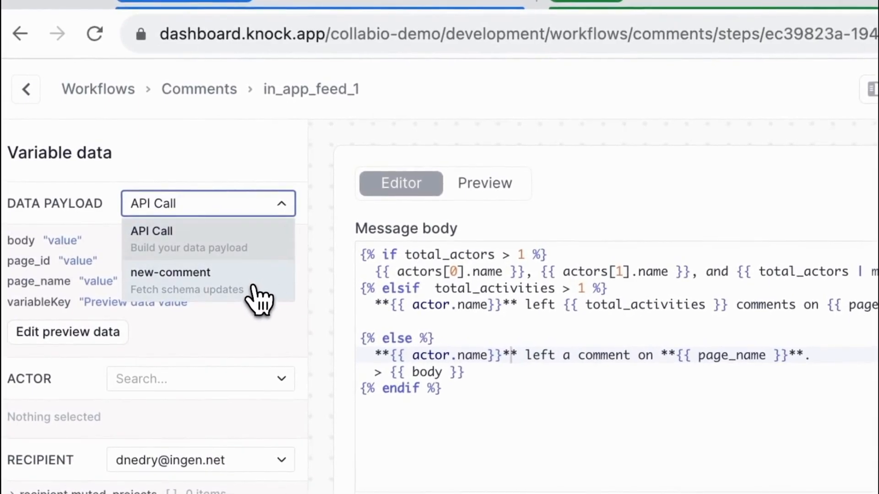
pyautogui.click(257, 284)
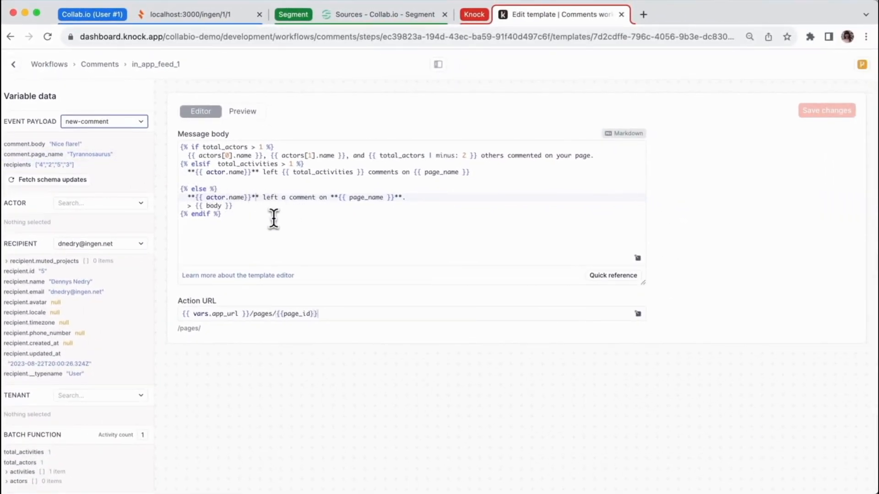
# Step: Change the else branch's variables to comment.page_name and comment.body in the message body and save the template
pyautogui.click(349, 198)
pyautogui.write('comment.')
pyautogui.click(208, 206)
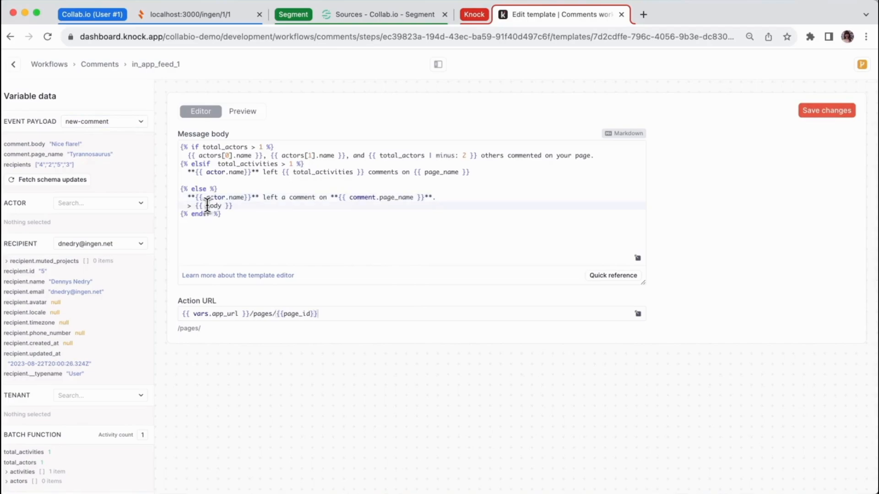
pyautogui.write('comment.')
pyautogui.click(834, 111)
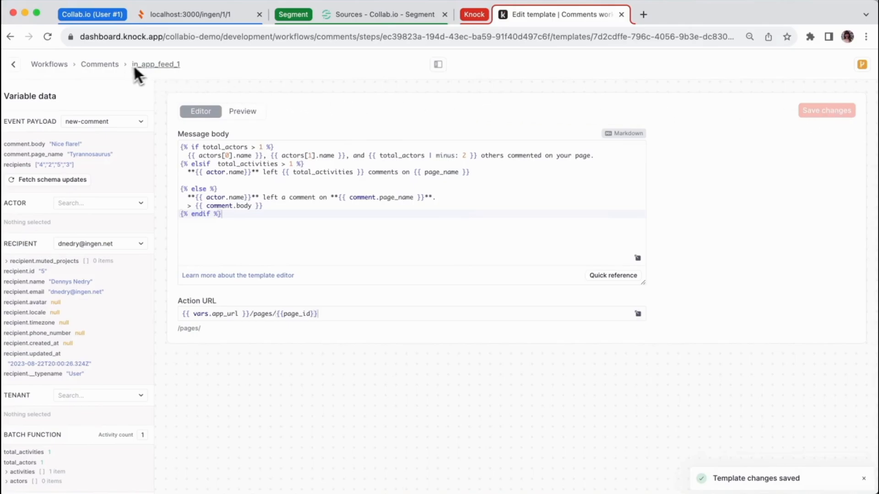
# Step: Return to the Comments workflow's steps, review the latest new-comment payload in the test runner and run the test
pyautogui.click(94, 66)
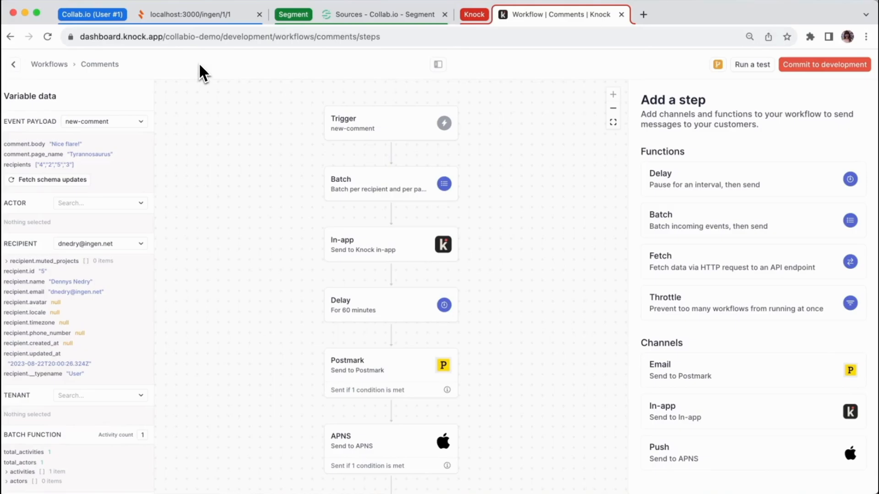
pyautogui.click(754, 64)
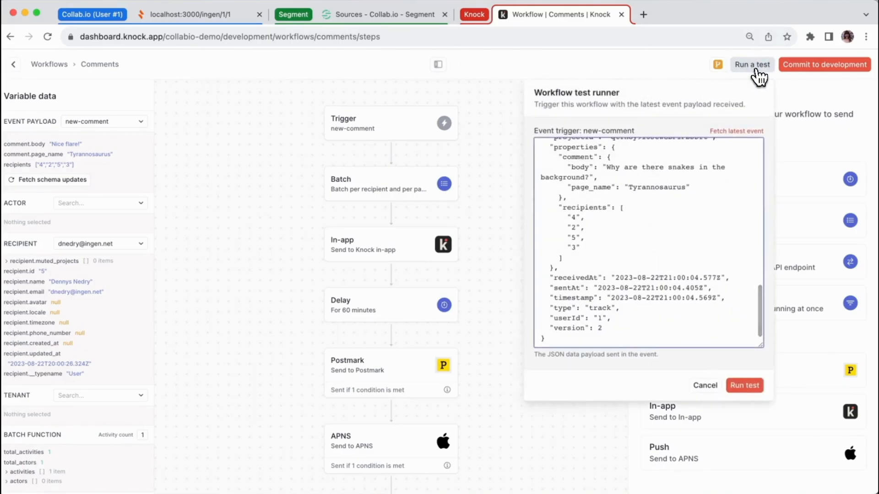
pyautogui.scroll(10, 691, 246)
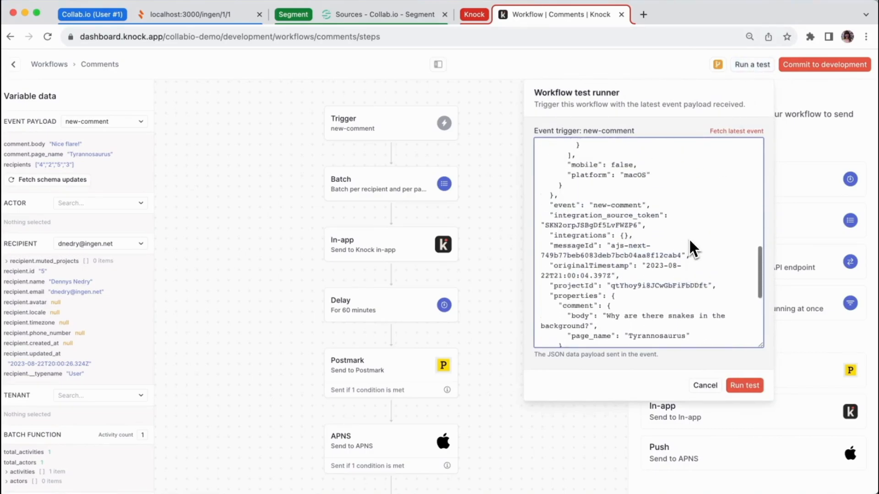
pyautogui.scroll(10, 564, 346)
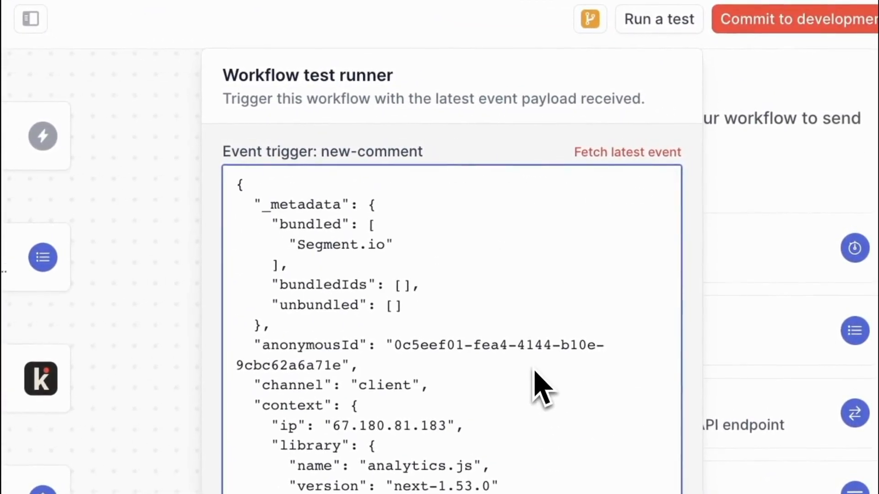
pyautogui.scroll(-1, 563, 338)
pyautogui.scroll(-10, 536, 363)
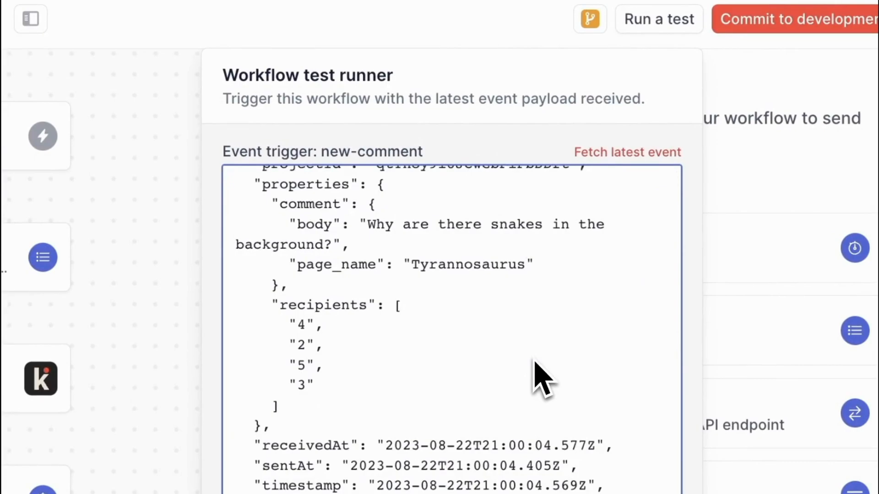
pyautogui.scroll(3, 488, 329)
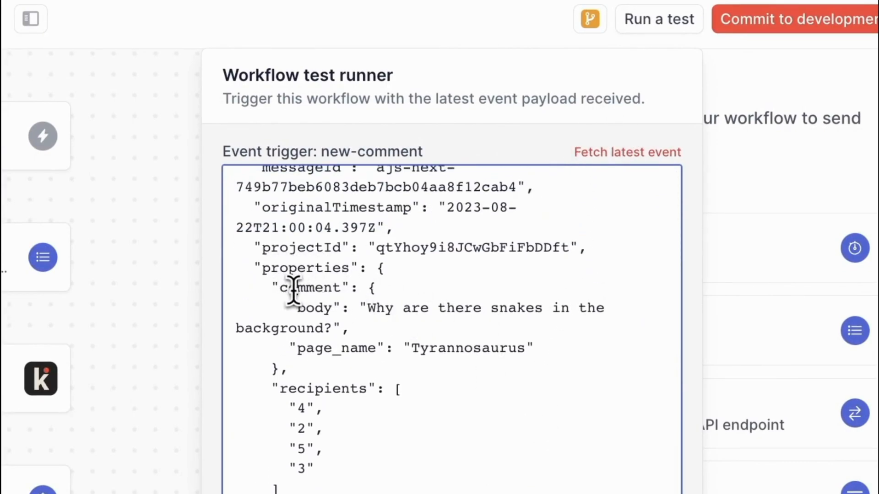
pyautogui.click(341, 389)
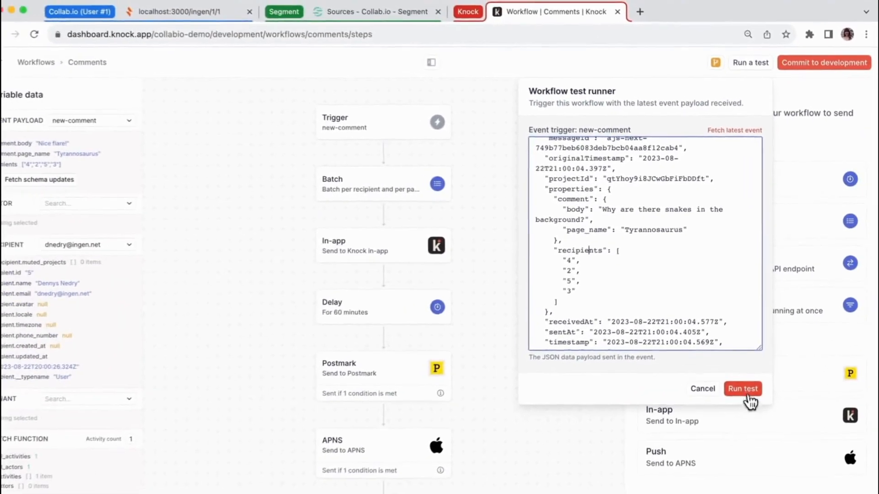
pyautogui.click(748, 390)
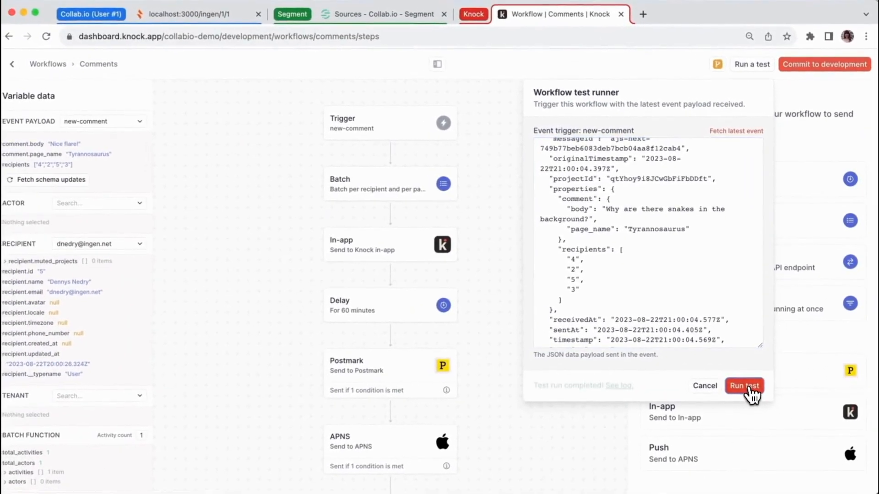
# Step: Open the test run's log and check the TEST new-comment entry's event actions and workflow runs
pyautogui.click(619, 386)
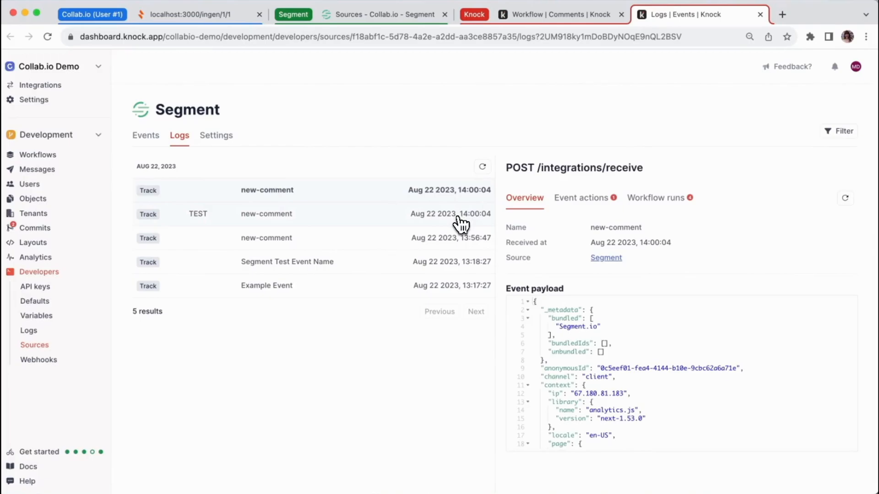
pyautogui.click(380, 219)
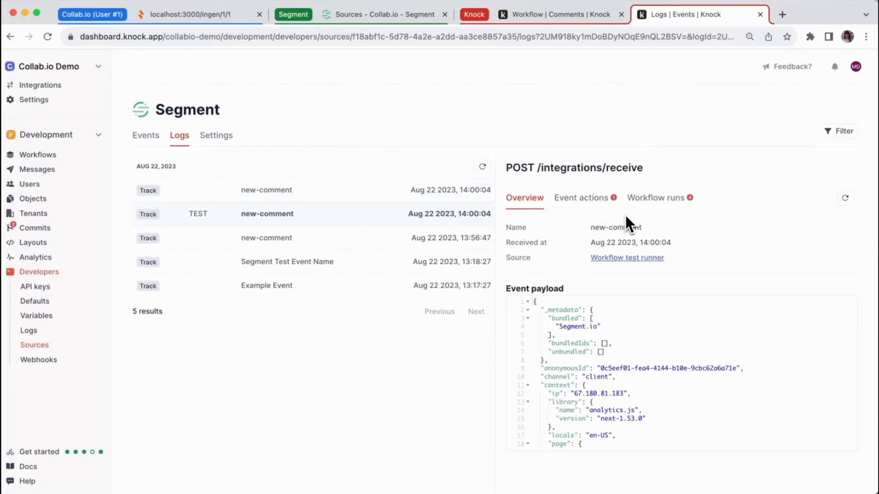
pyautogui.click(617, 204)
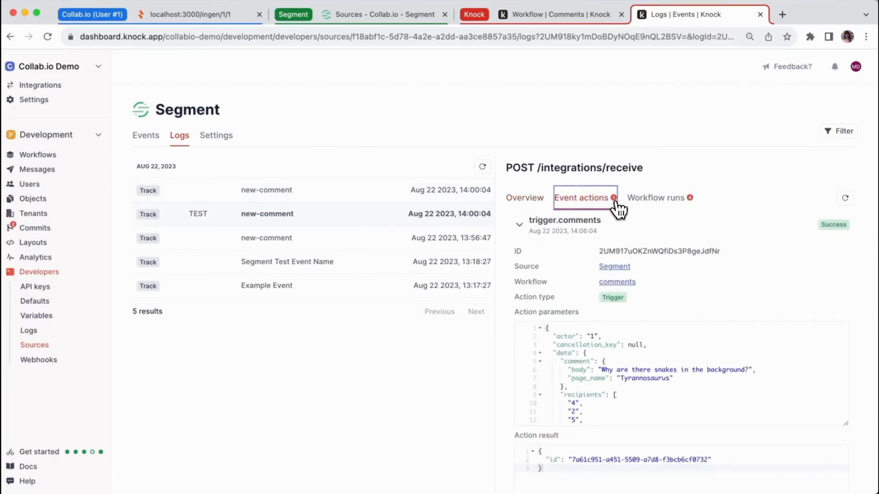
pyautogui.scroll(-1, 644, 327)
pyautogui.scroll(1, 645, 328)
pyautogui.click(646, 201)
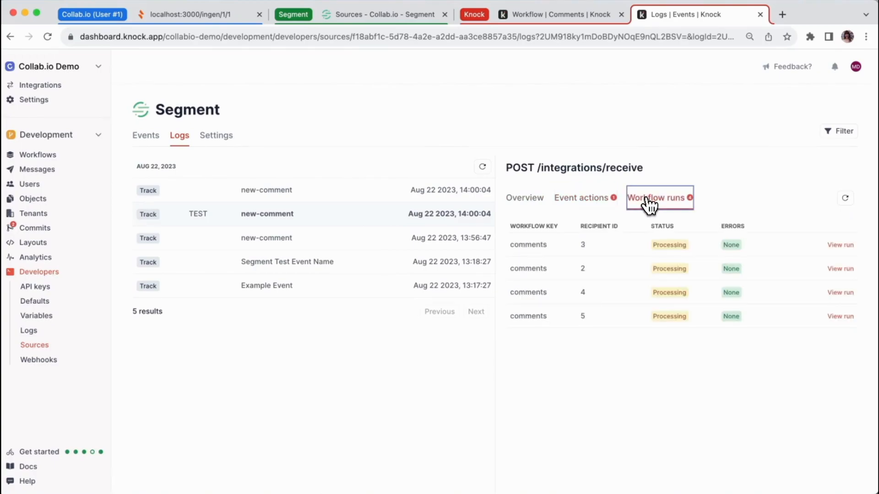
# Step: Open the comments workflow run for recipient 5 and preview the message sent by its In-app step
pyautogui.click(841, 317)
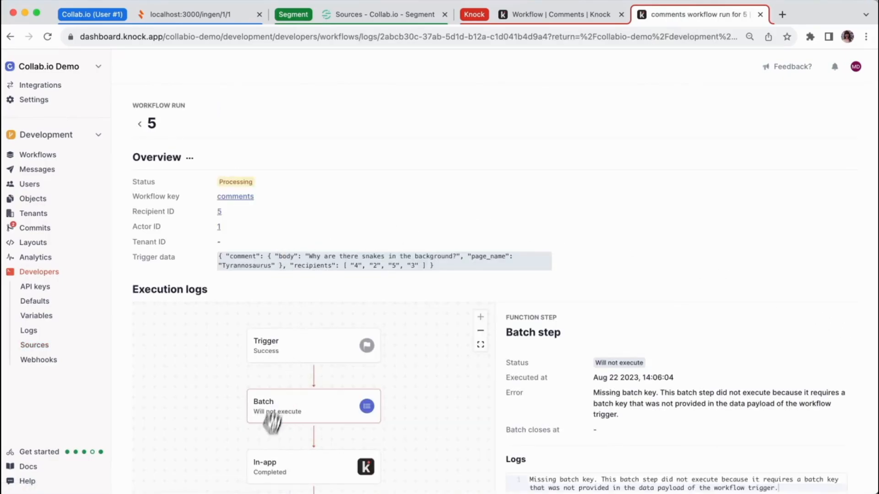
pyautogui.click(260, 476)
pyautogui.click(603, 408)
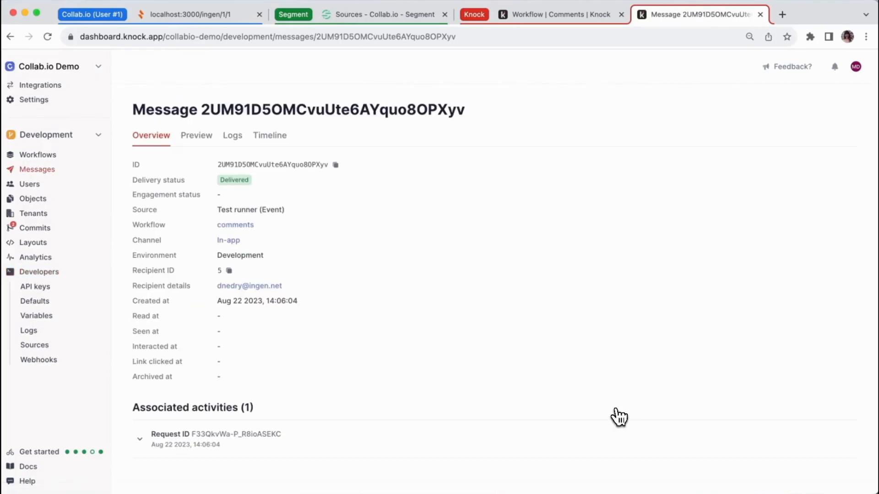
pyautogui.click(197, 136)
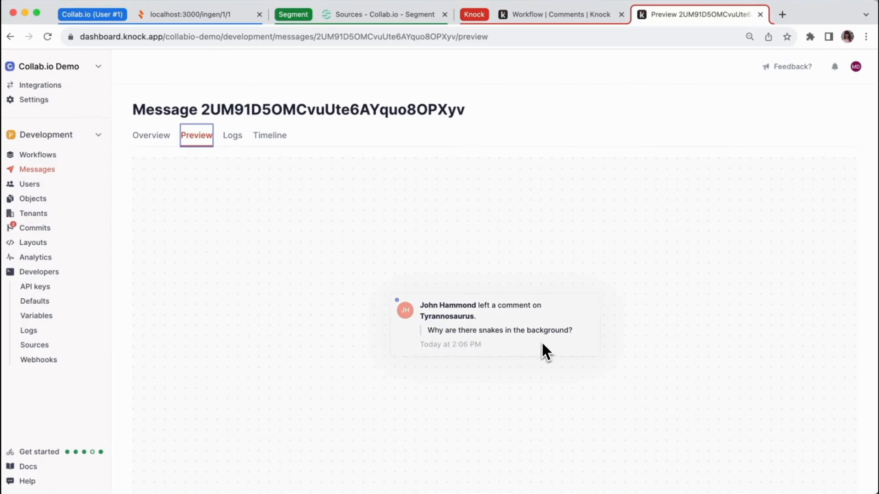
# Step: Run another test of the Comments workflow with the recipients list and the timestamp line removed from the new-comment payload
pyautogui.press('super+w')
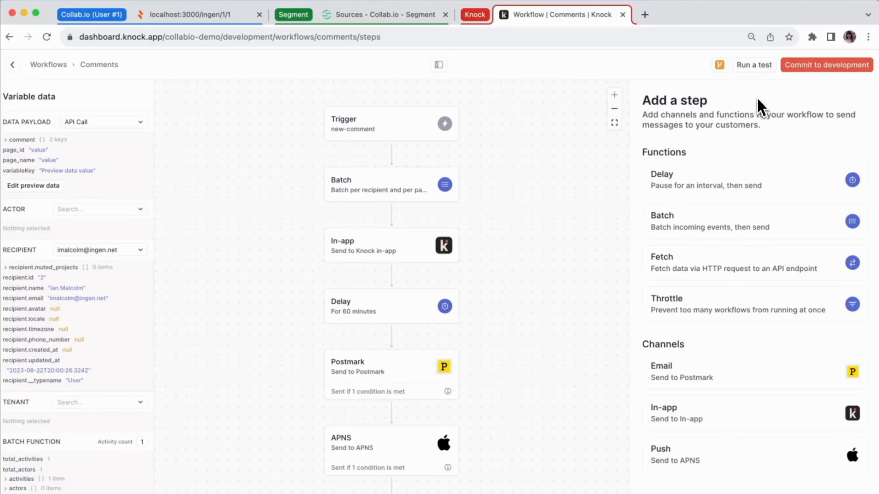
pyautogui.click(763, 67)
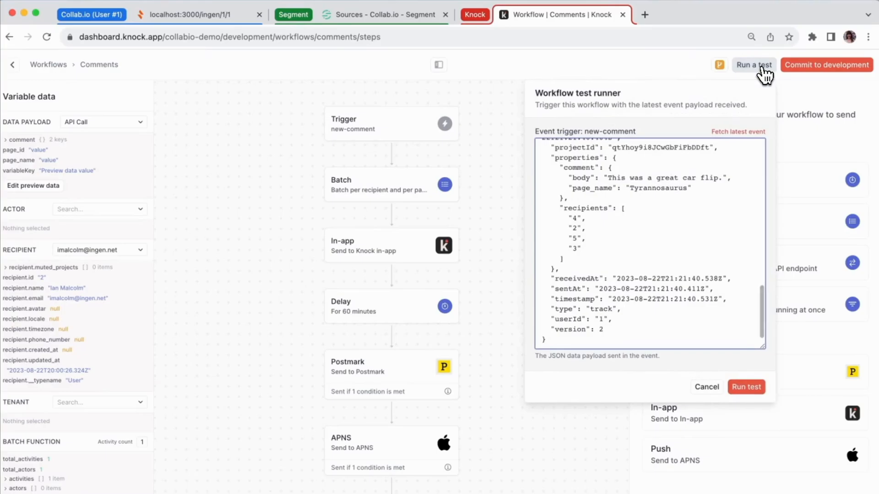
pyautogui.scroll(3, 669, 224)
pyautogui.scroll(-3, 677, 215)
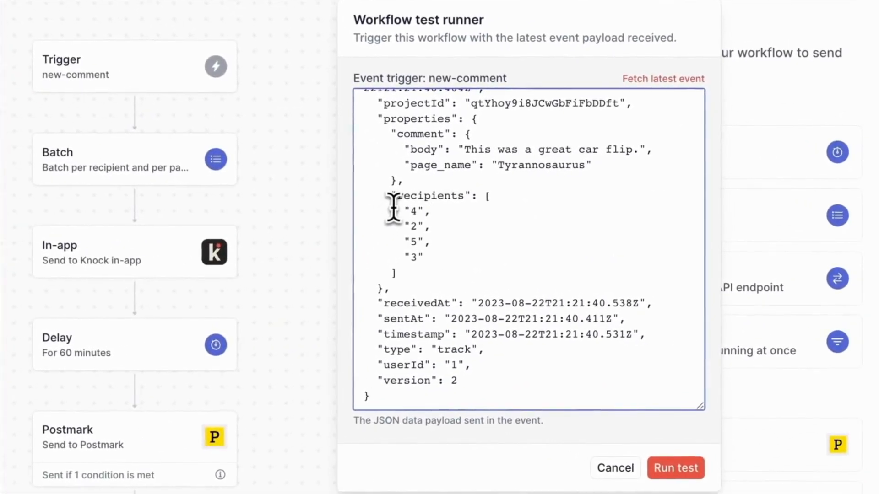
pyautogui.moveTo(390, 196); pyautogui.dragTo(426, 270)
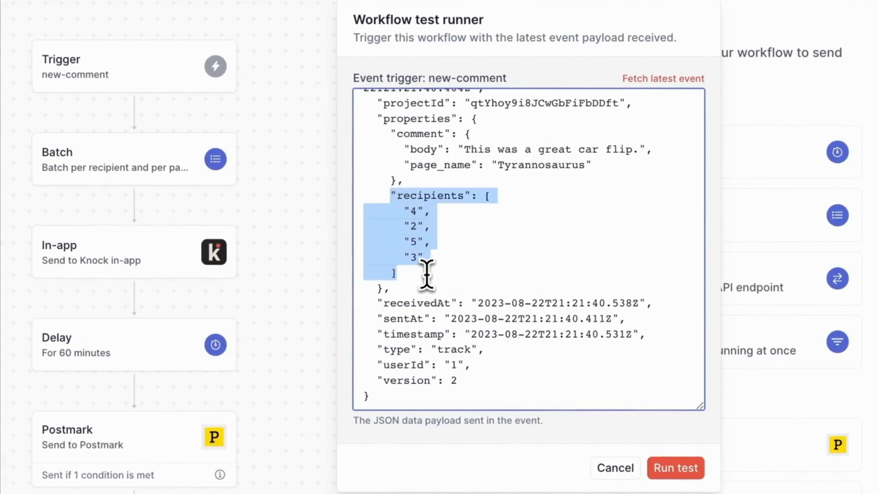
pyautogui.press('BackSpace')
pyautogui.press('BackSpace')
pyautogui.press('BackSpace')
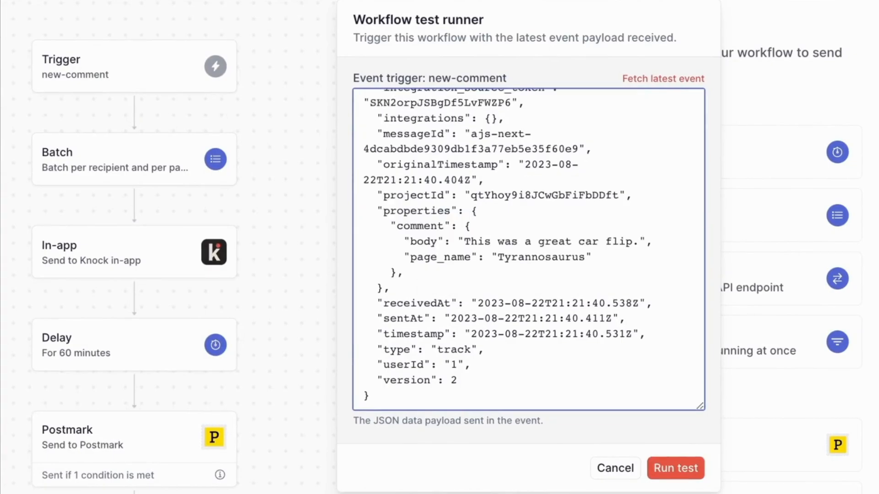
pyautogui.tripleClick(647, 326)
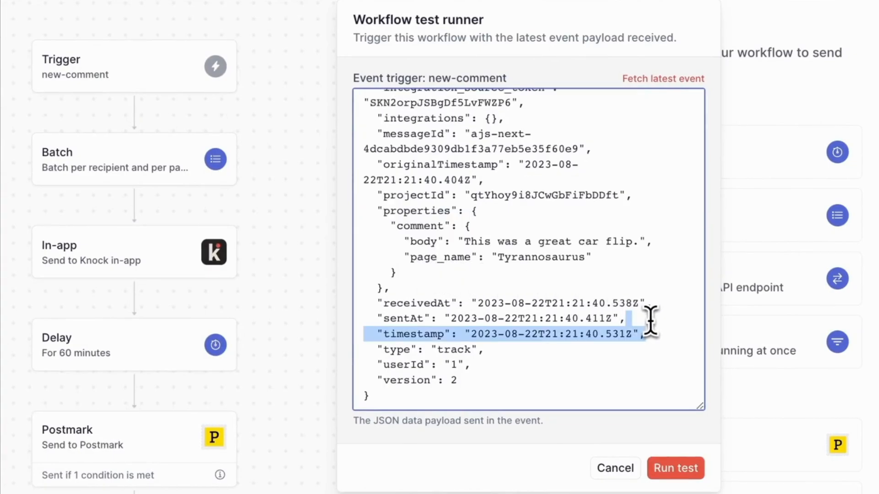
pyautogui.press('BackSpace')
pyautogui.click(694, 468)
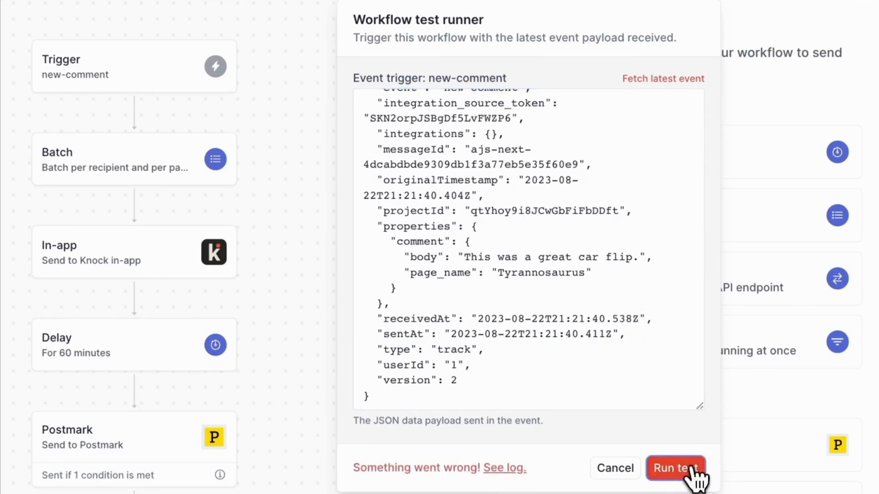
# Step: Open this test's log and examine the trigger.comments action's result and the recipients entry in its parameters
pyautogui.click(506, 468)
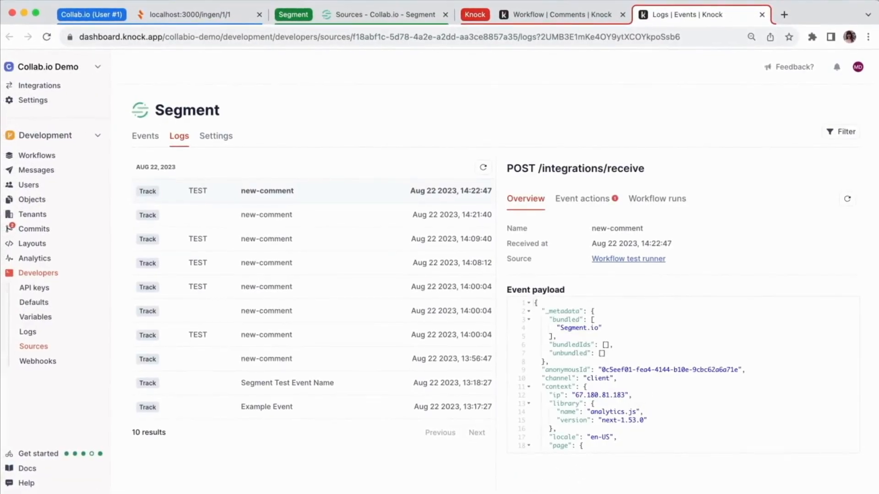
pyautogui.click(597, 210)
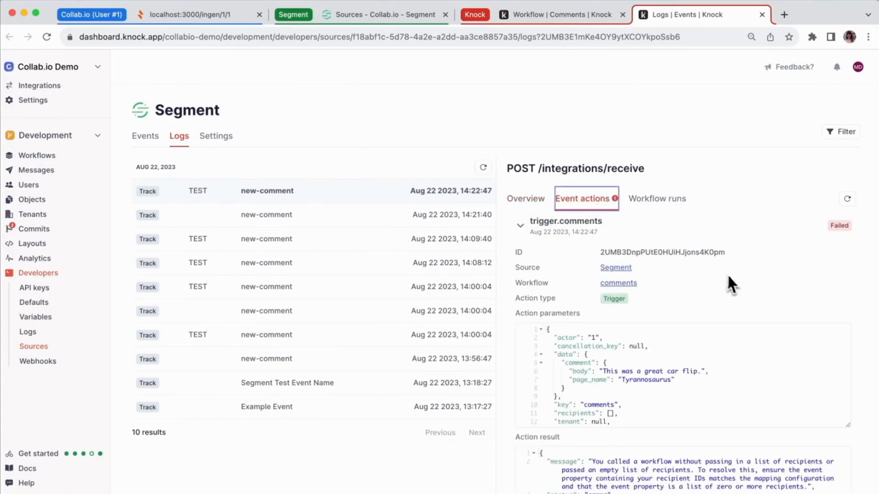
pyautogui.scroll(-3, 733, 277)
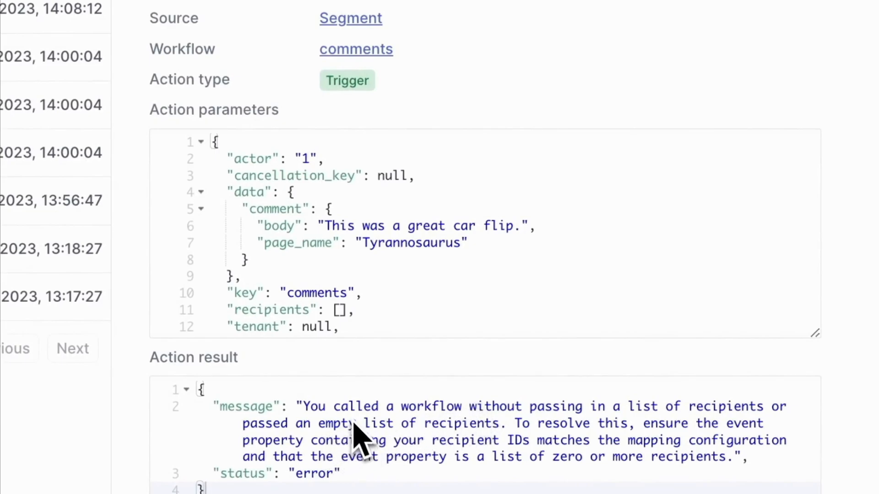
pyautogui.moveTo(349, 310); pyautogui.dragTo(234, 309)
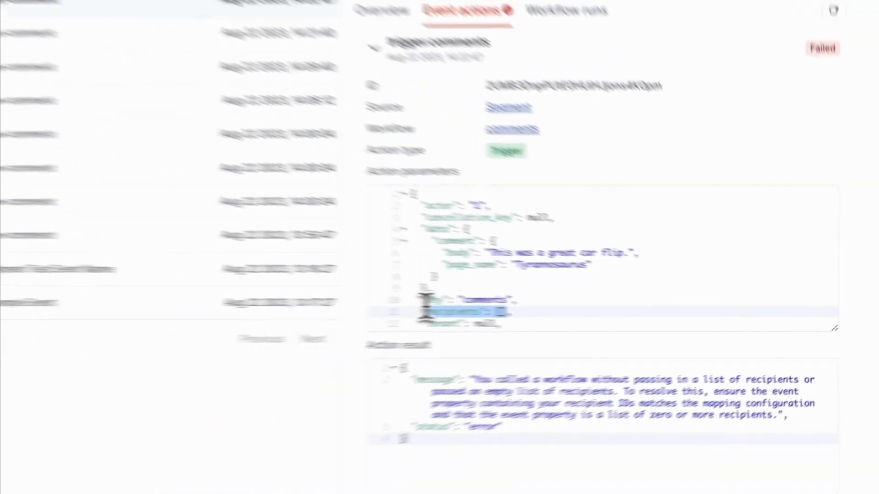